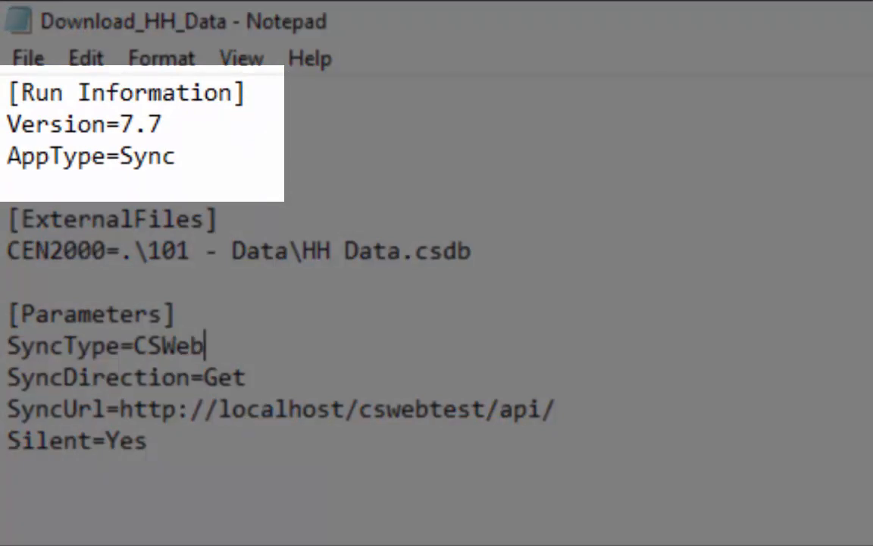
Review the run information, external files and parameters sections of the Download_HH_Data text
key(Up)
key(Up)
key(Up)
key(Up)
key(Up)
key(Up)
key(Up)
key(Up)
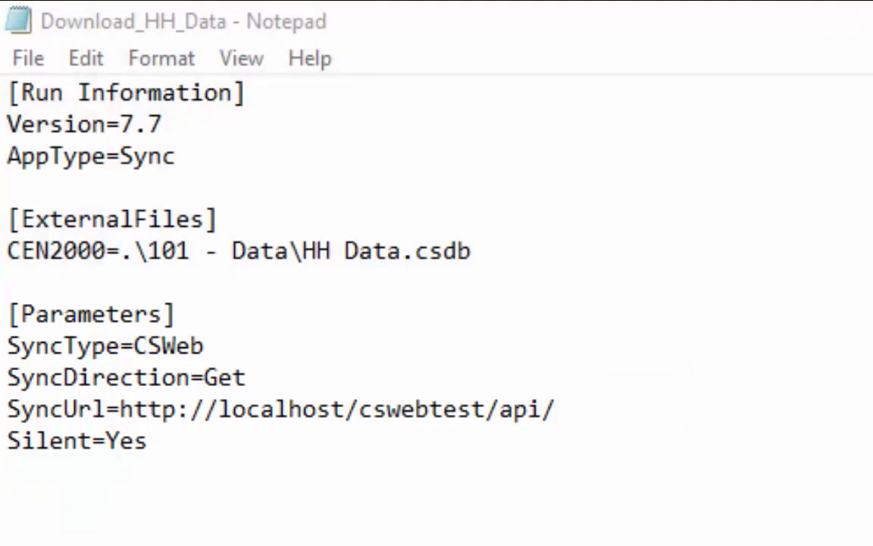
Save the text as Download_HH_Data.pff with file type All Files in the 105 - BatchFile folder, and run the saved file
click(28, 58)
click(33, 75)
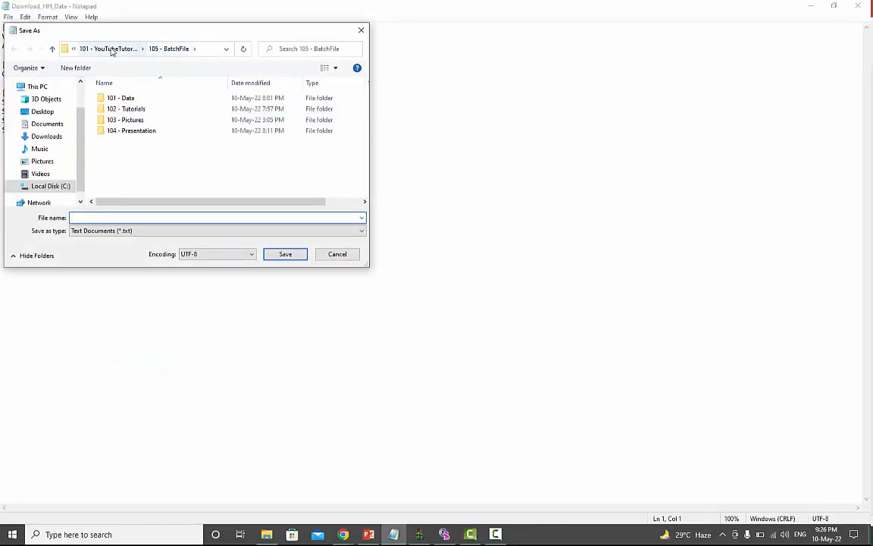
click(94, 231)
click(93, 250)
click(109, 219)
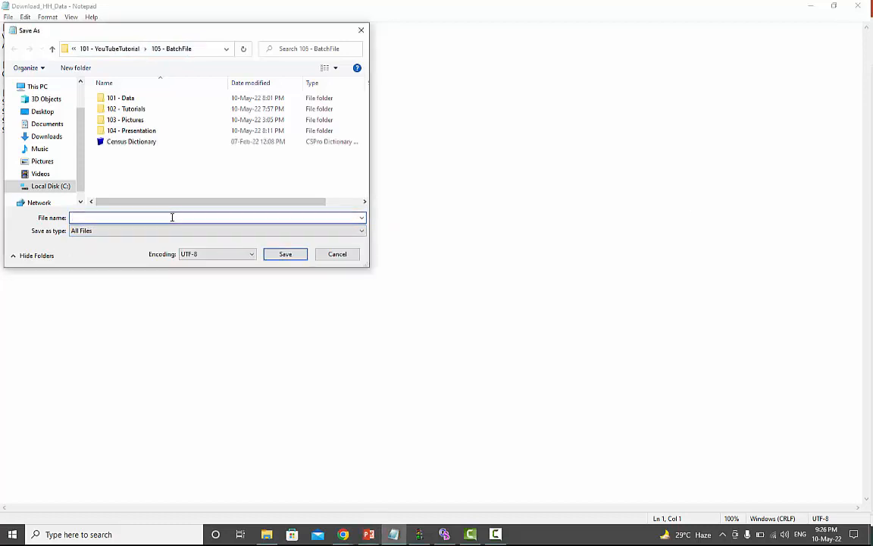
text(Download_HH_Data.pff)
click(283, 255)
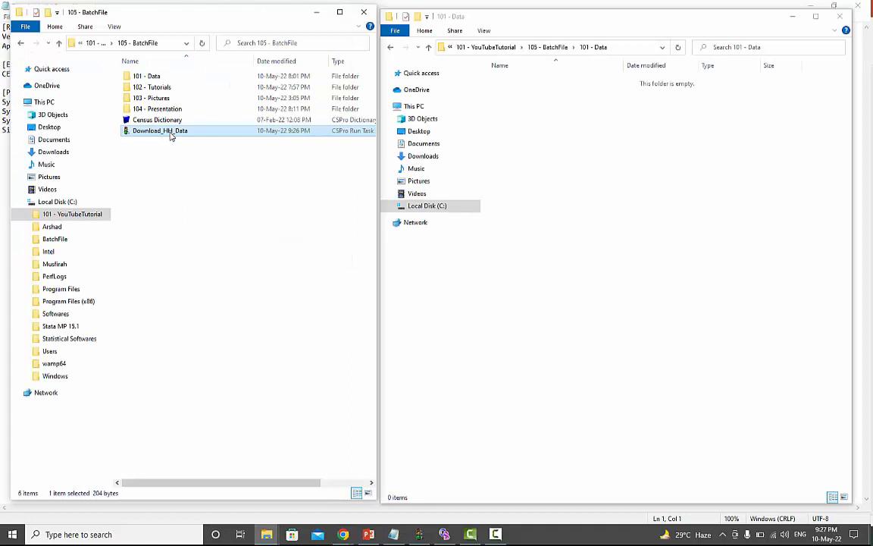
double_click(171, 135)
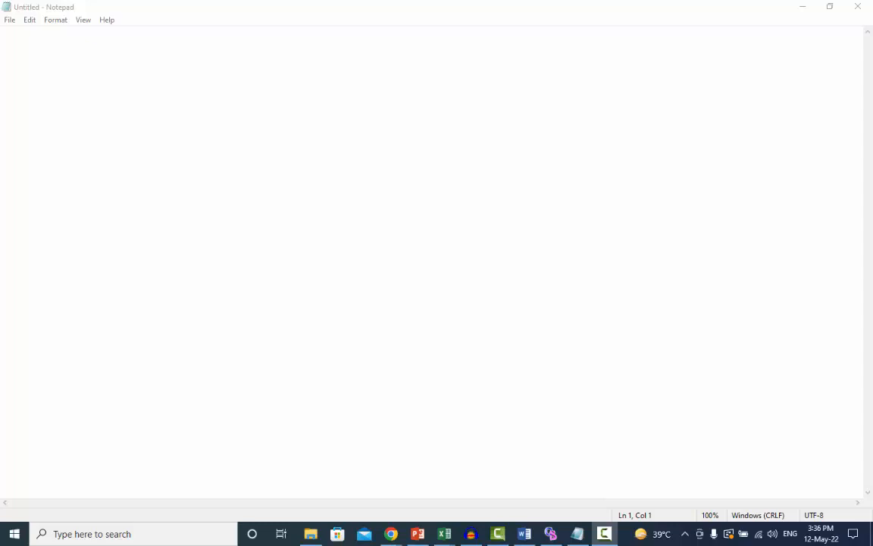
Save the empty untitled document as Download_HH_Data_A.pff with file type All Files, and close it
click(9, 21)
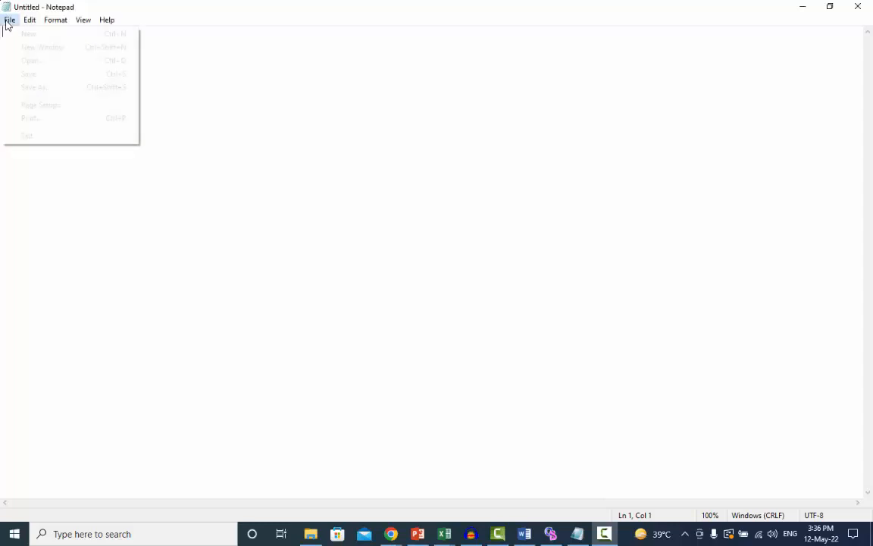
click(50, 89)
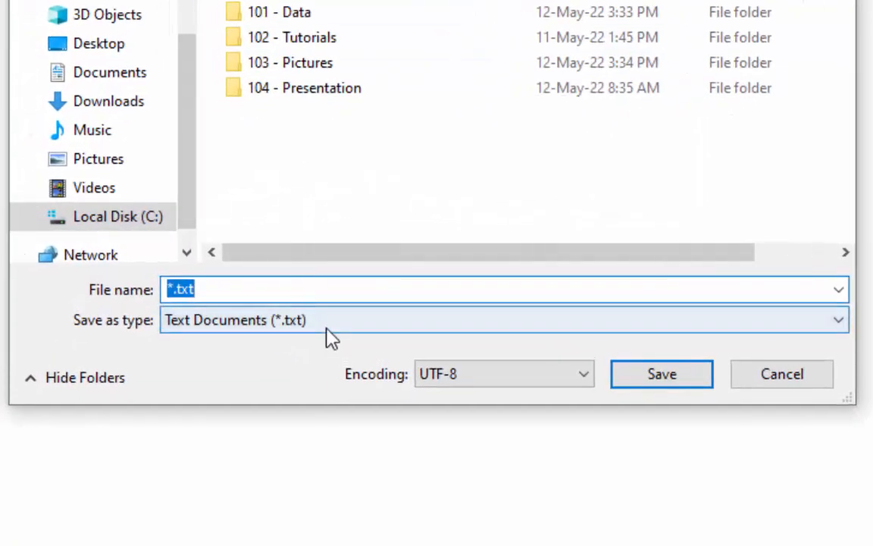
click(294, 317)
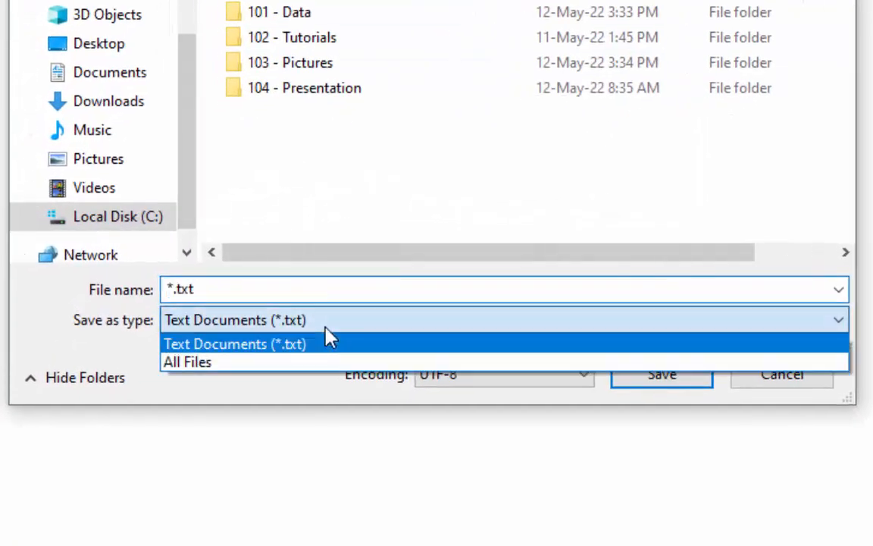
click(223, 363)
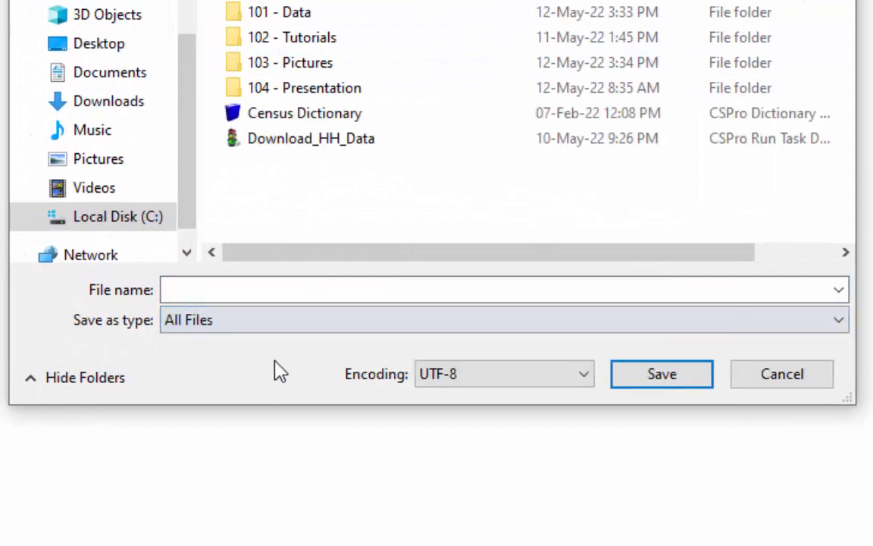
click(341, 140)
double_click(306, 292)
click(306, 292)
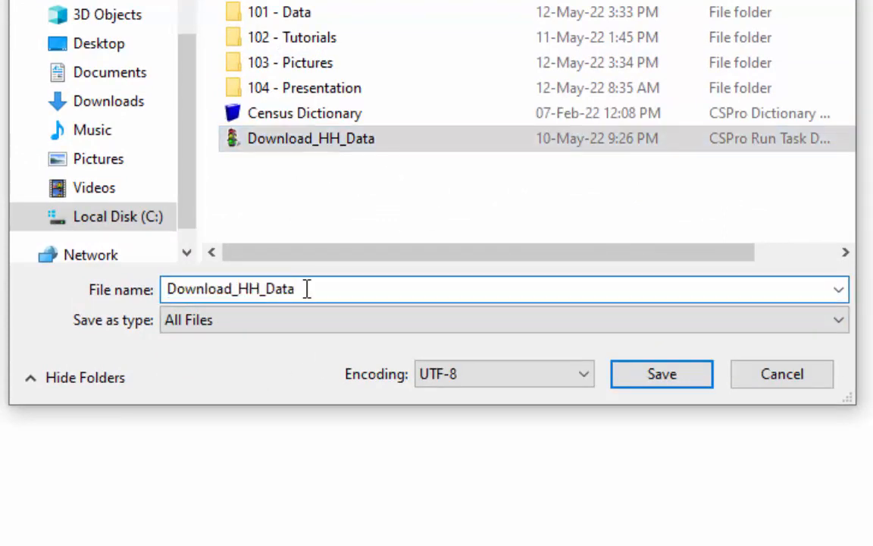
text(_4.pff)
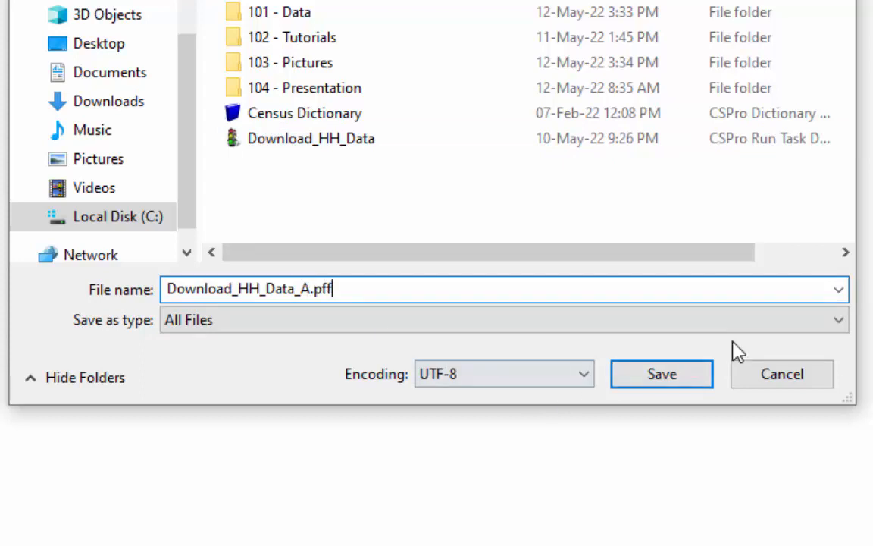
click(701, 367)
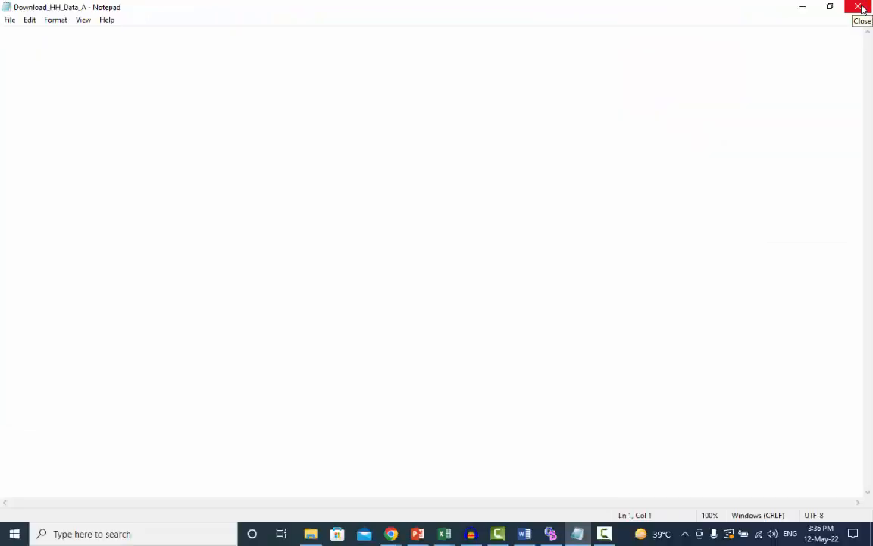
click(861, 8)
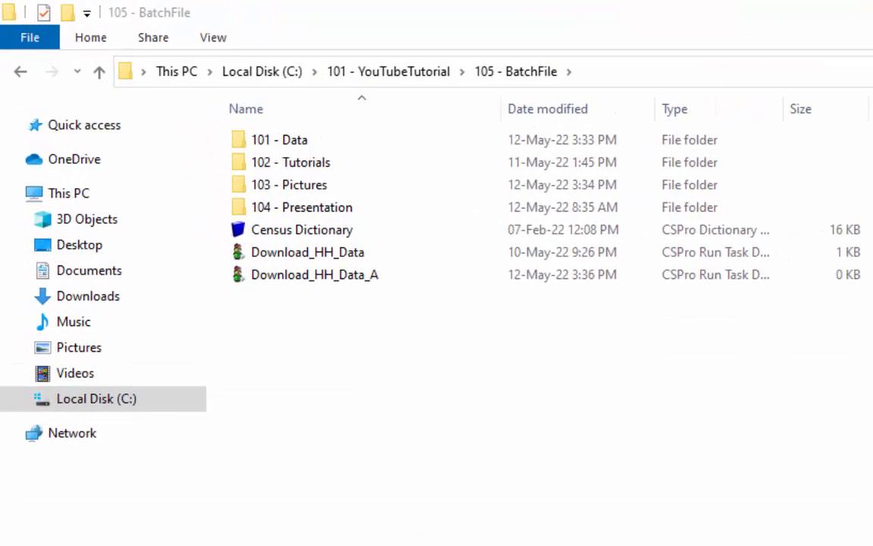
Open Download_HH_Data_A from the 105 - BatchFile folder for editing in CSPro PFF Editor, with its window maximized
right_click(345, 280)
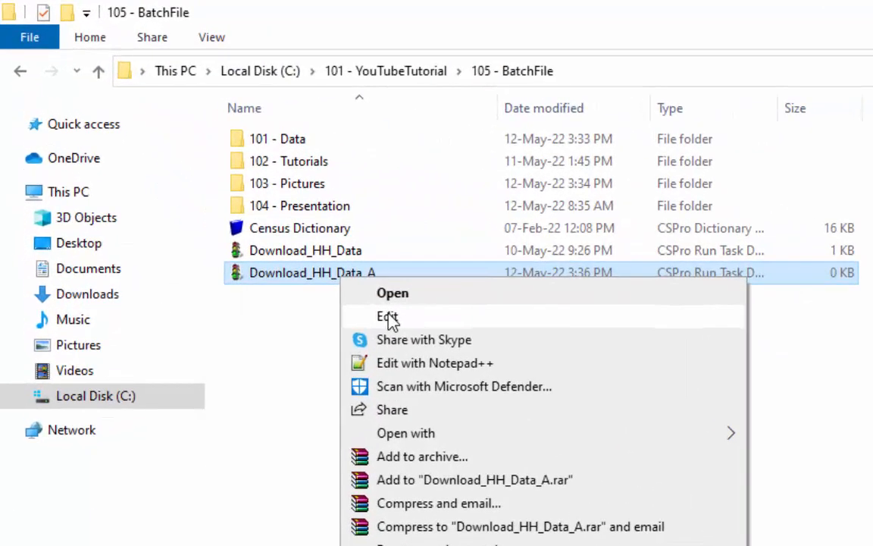
click(388, 318)
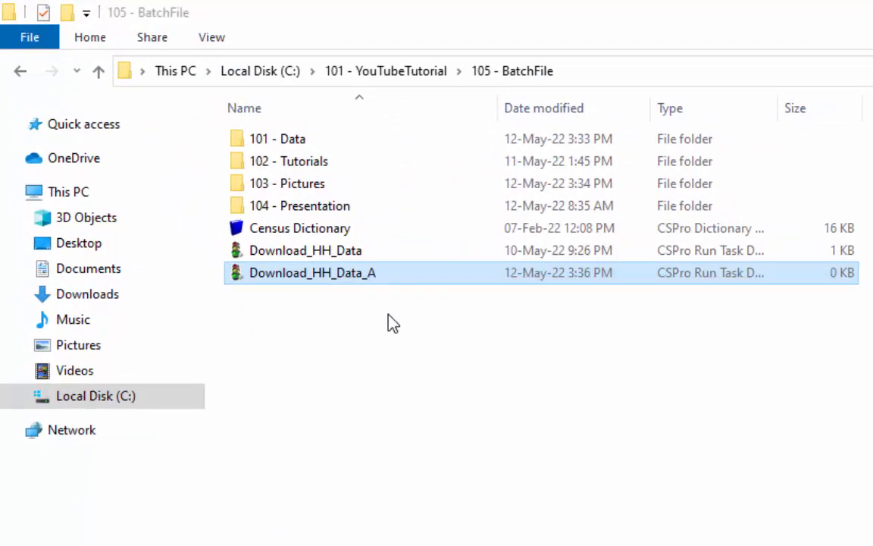
double_click(815, 128)
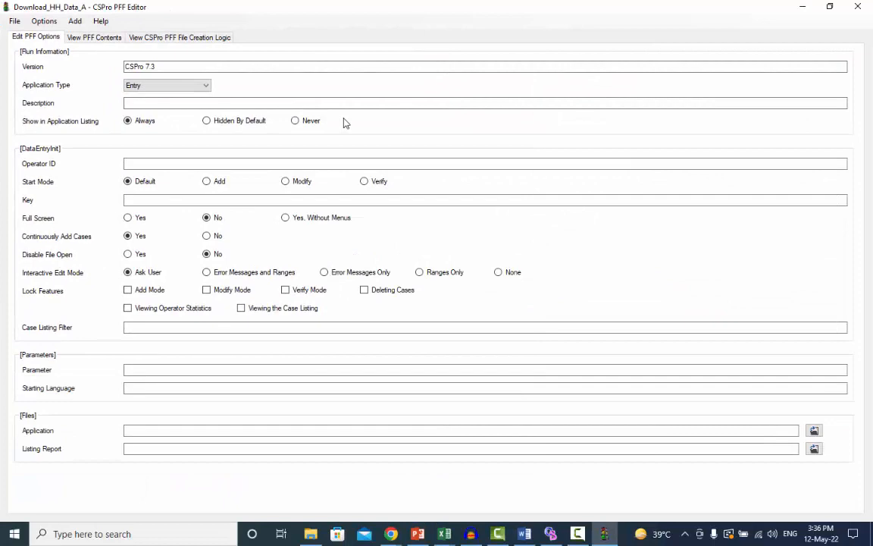
Set the PFF version to CSPro 7.7 and the application type to Sync
click(198, 67)
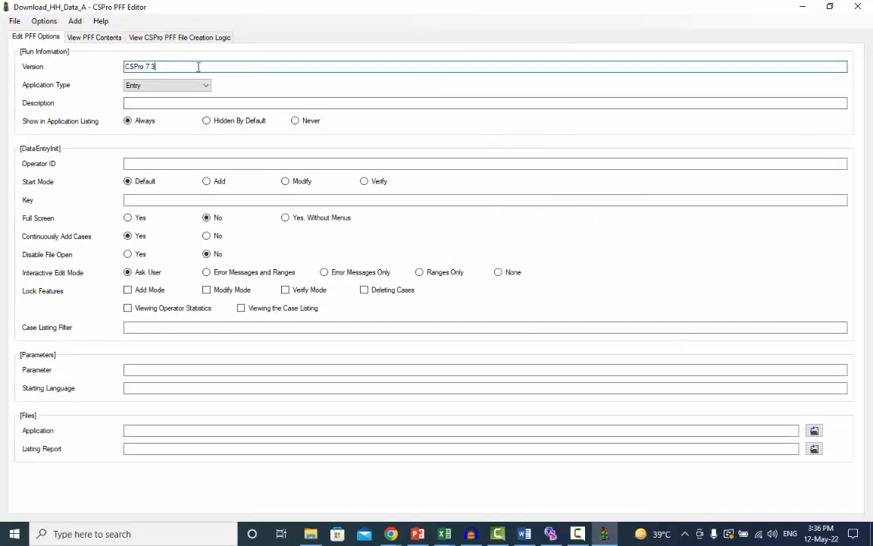
key(BackSpace)
text(7)
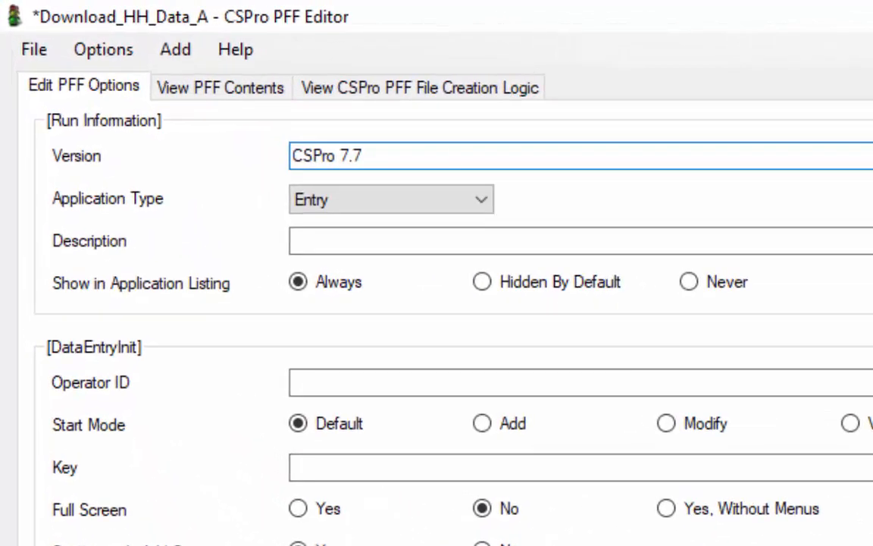
click(483, 204)
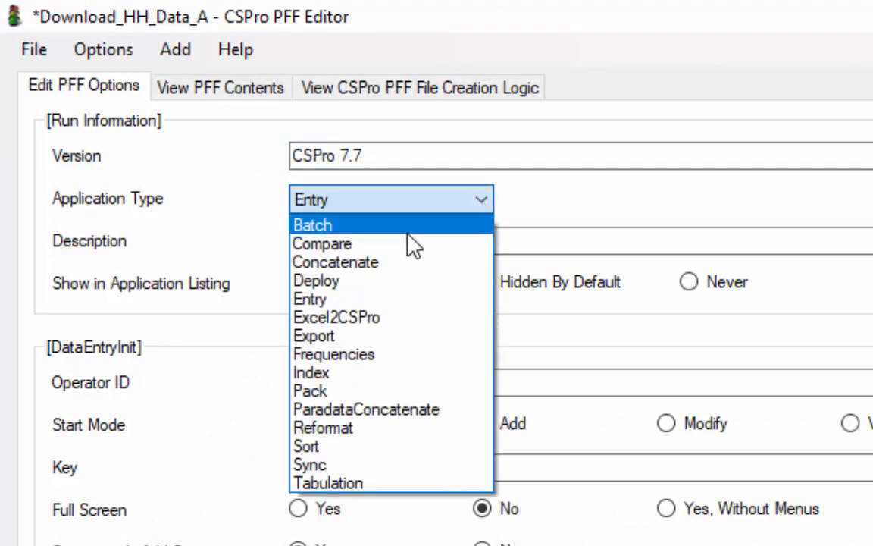
click(368, 464)
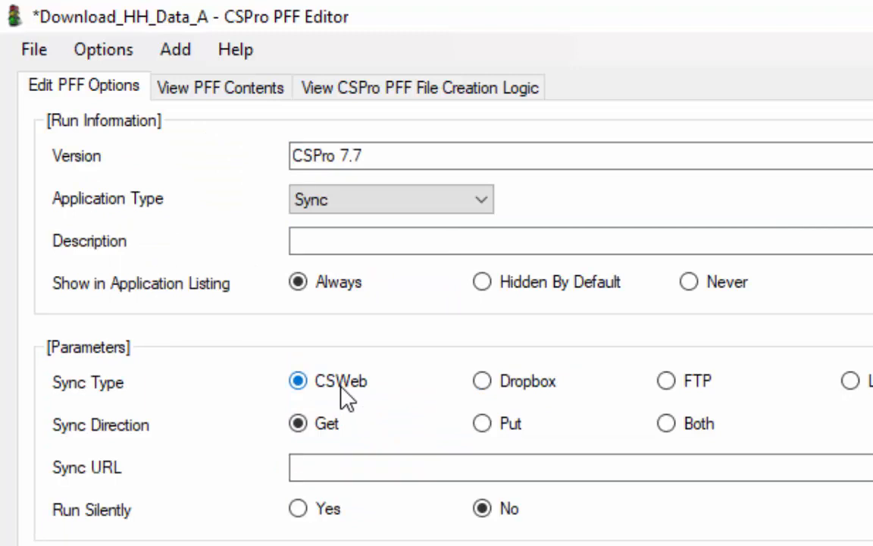
click(328, 425)
click(354, 463)
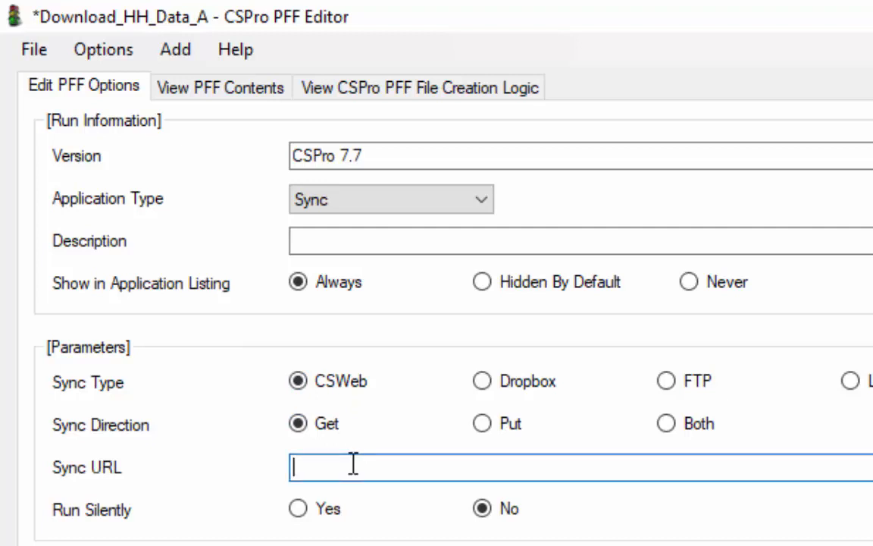
text(http://localhost)
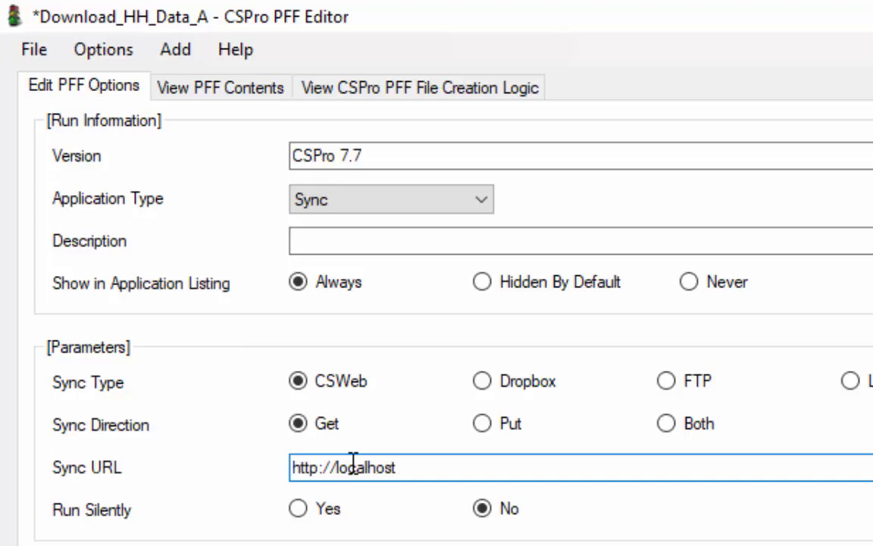
text(/cswe)
text(btest/a)
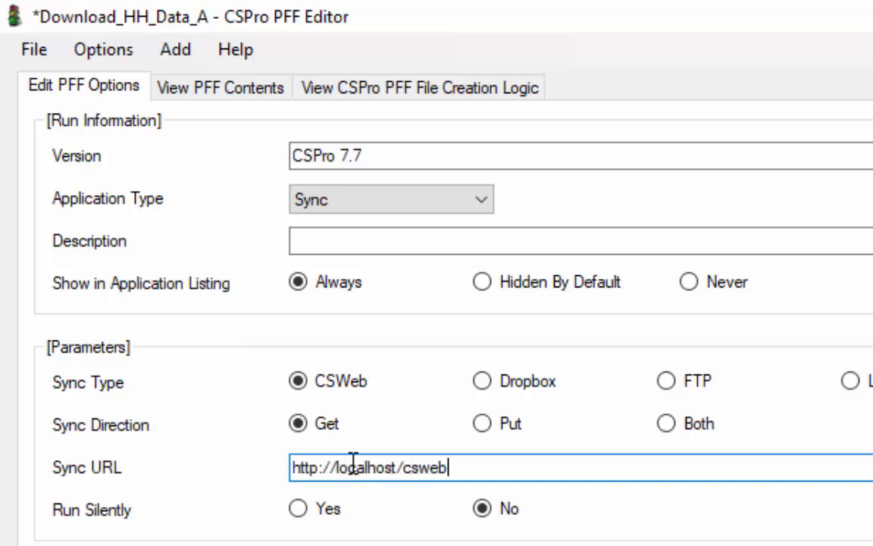
text(pi)
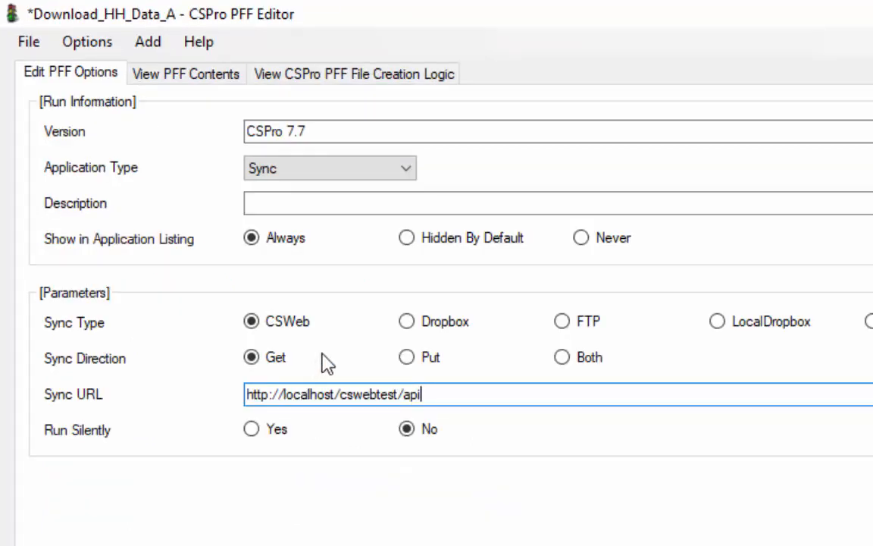
Add an external file parameter with the dictionary name CEN2000, opening Census Dictionary to check the name
click(157, 51)
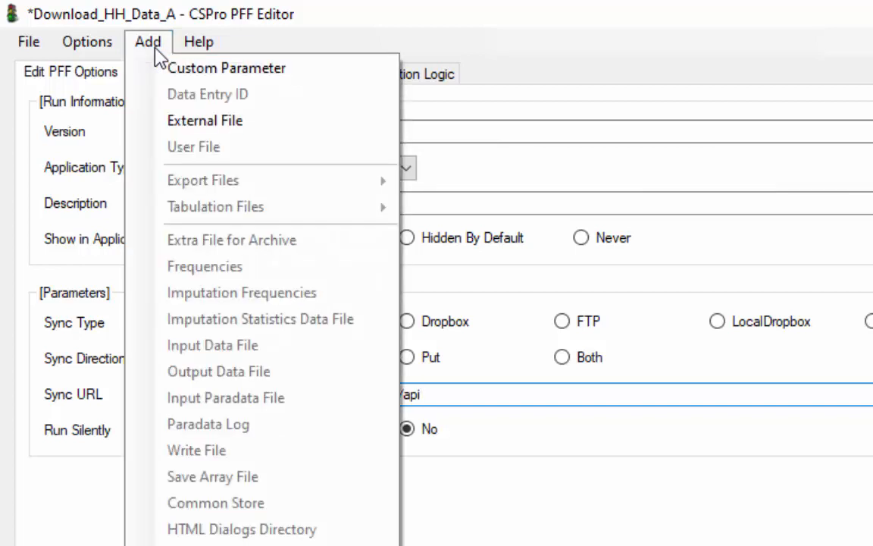
click(241, 128)
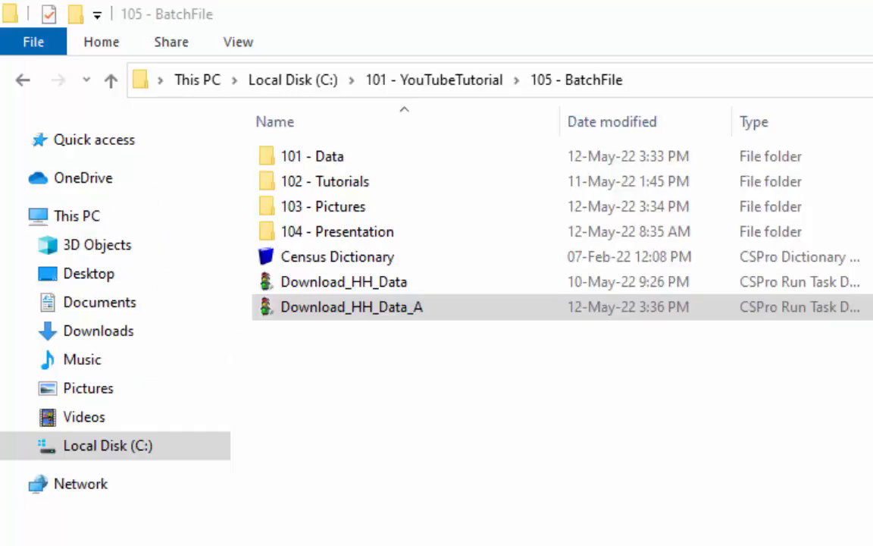
double_click(319, 256)
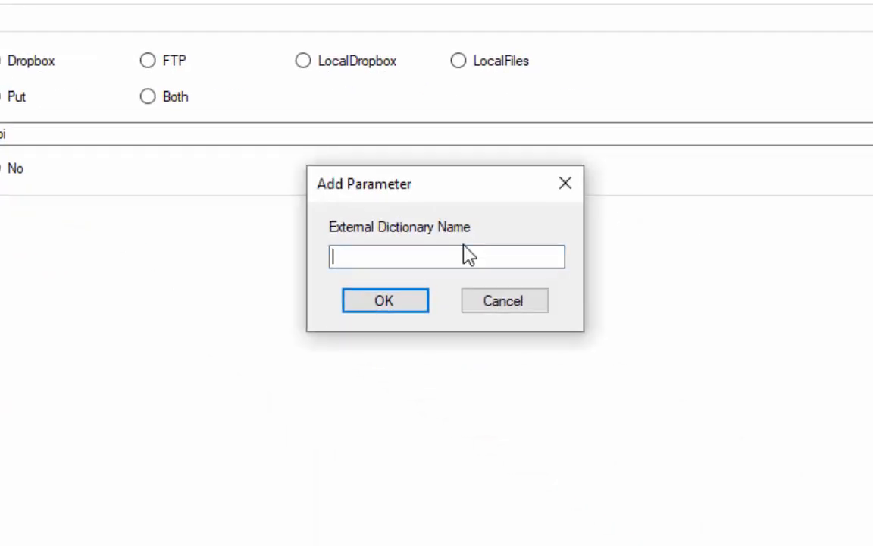
text(CEN2000)
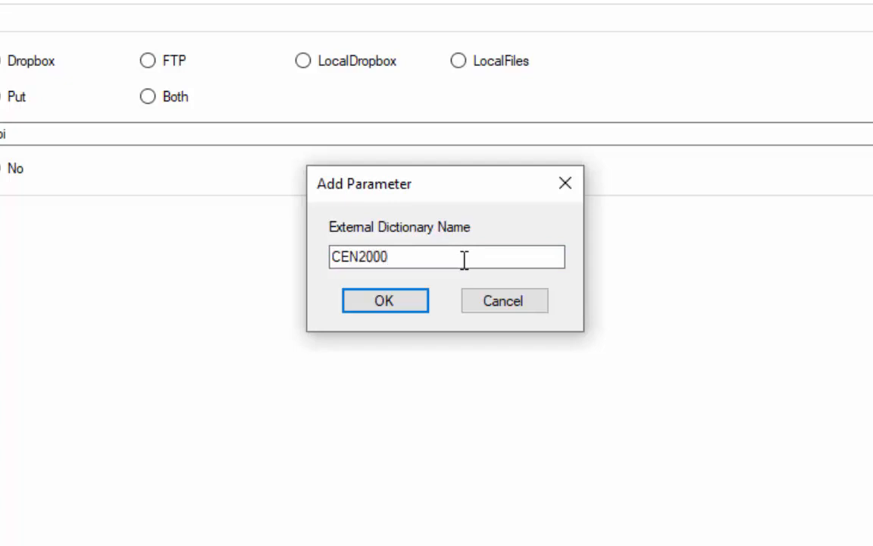
click(415, 309)
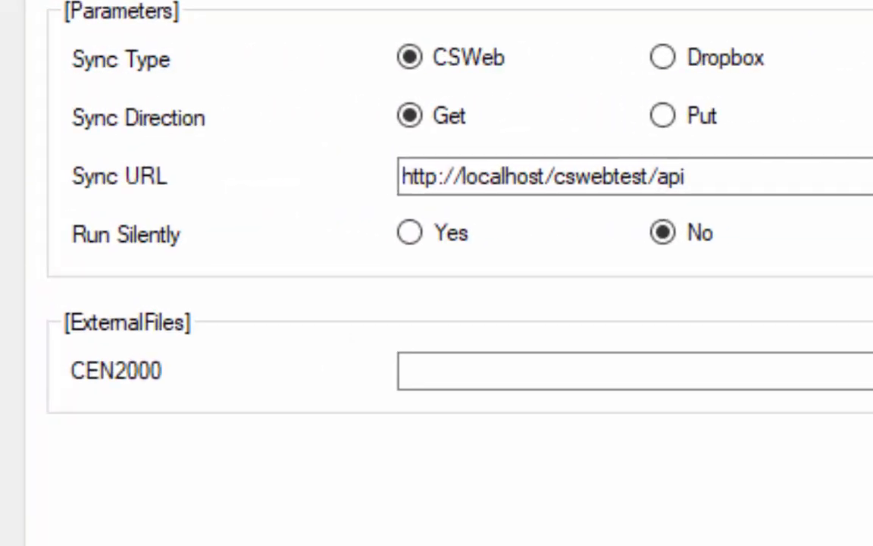
Set Run Silently to Yes and the CEN2000 external file's type to CSPro DB
click(409, 235)
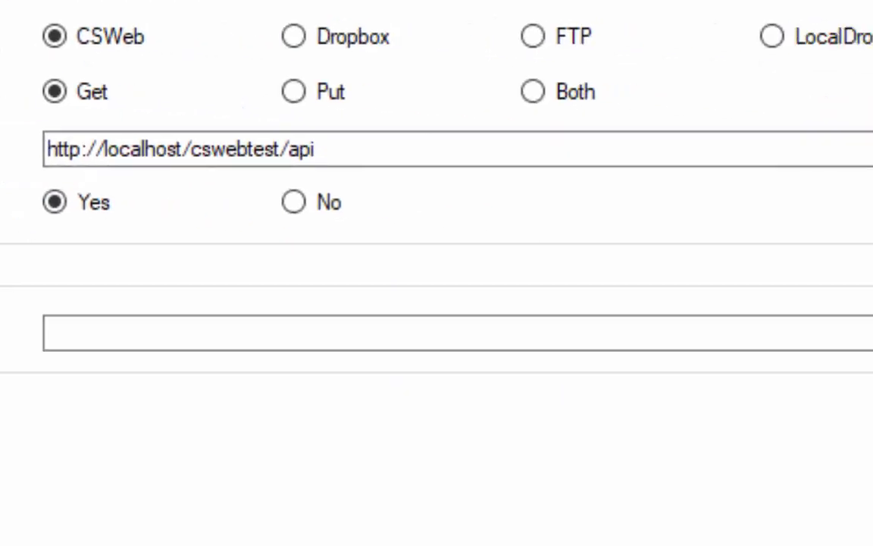
click(652, 228)
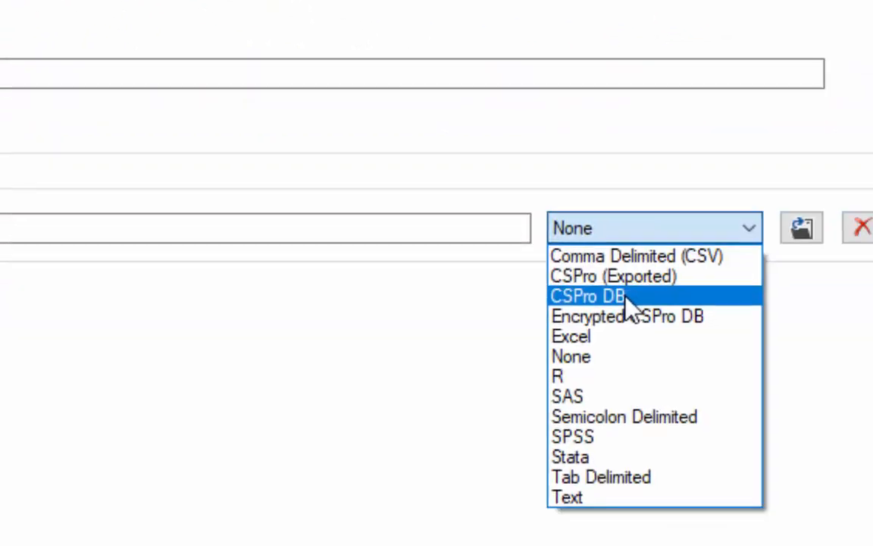
click(626, 298)
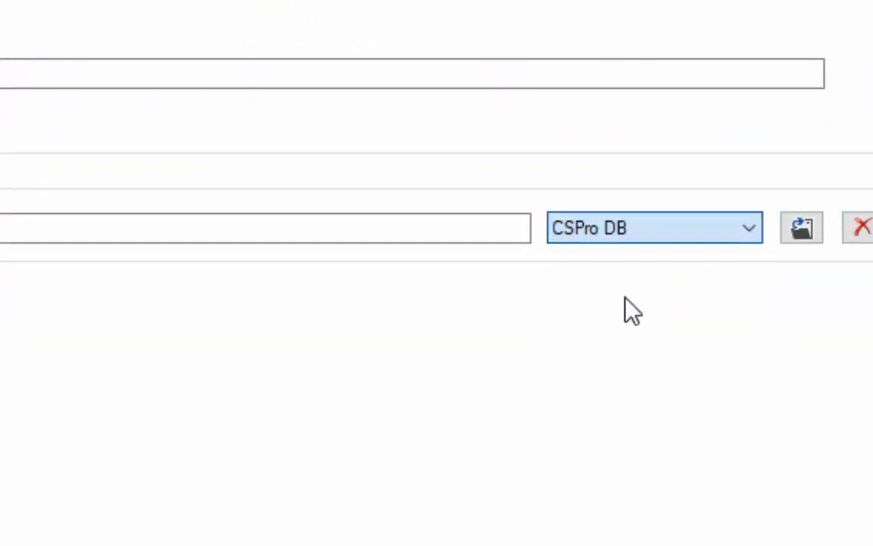
Point the CEN2000 external file to HH_Data in the 101 - Data folder and set its type to CSPro DB
click(801, 229)
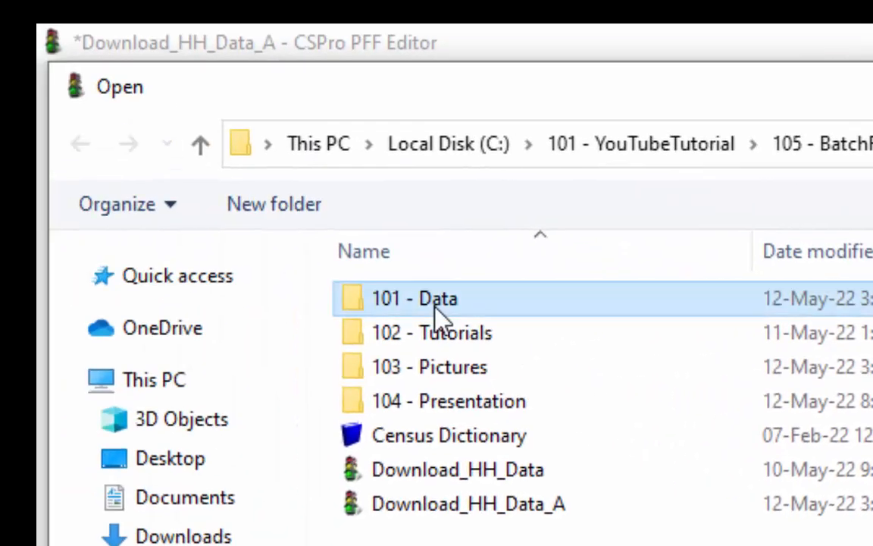
double_click(434, 305)
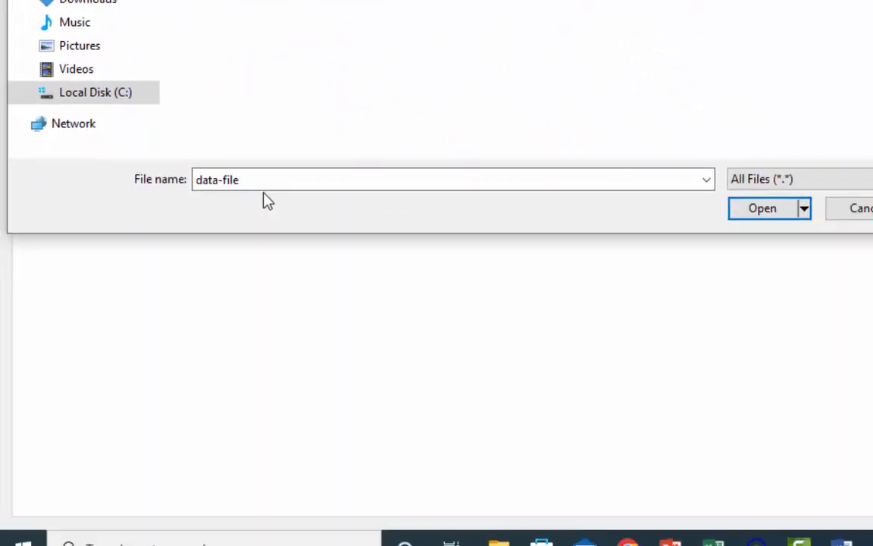
drag(379, 507, 27, 494)
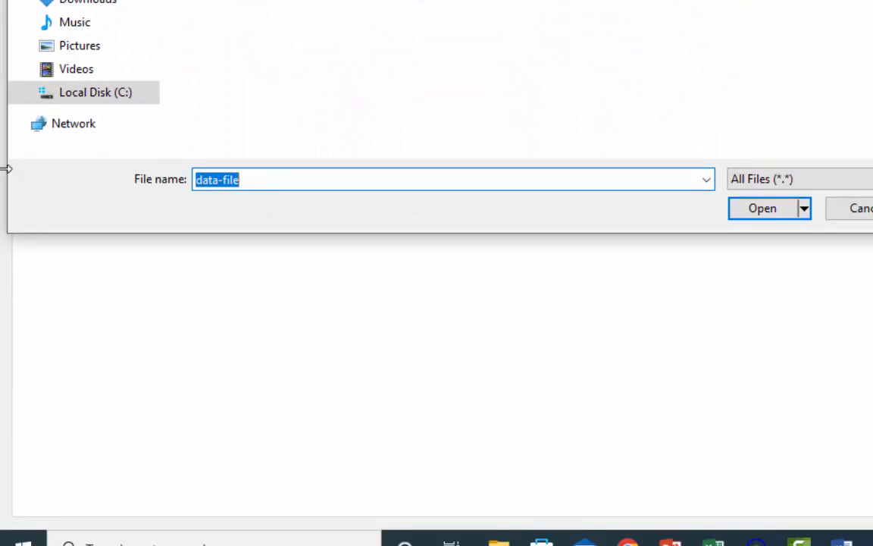
text(HH_Data)
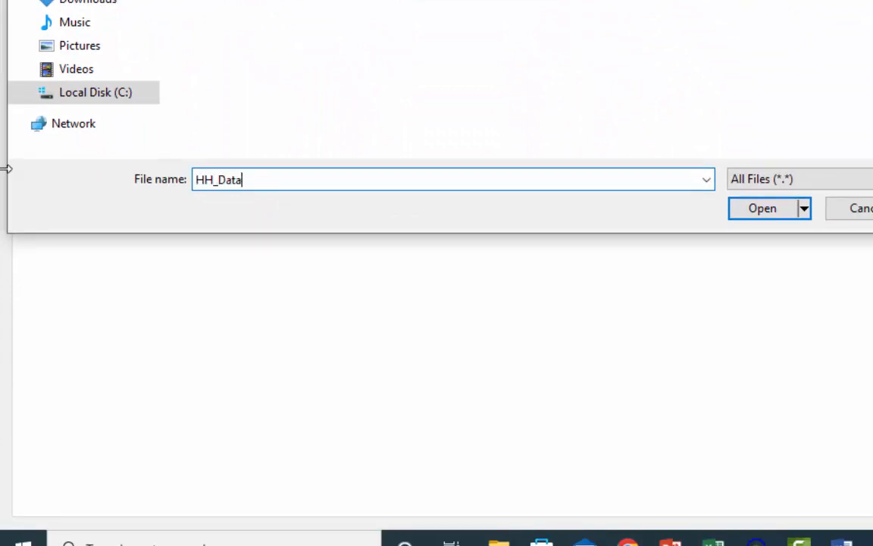
click(762, 209)
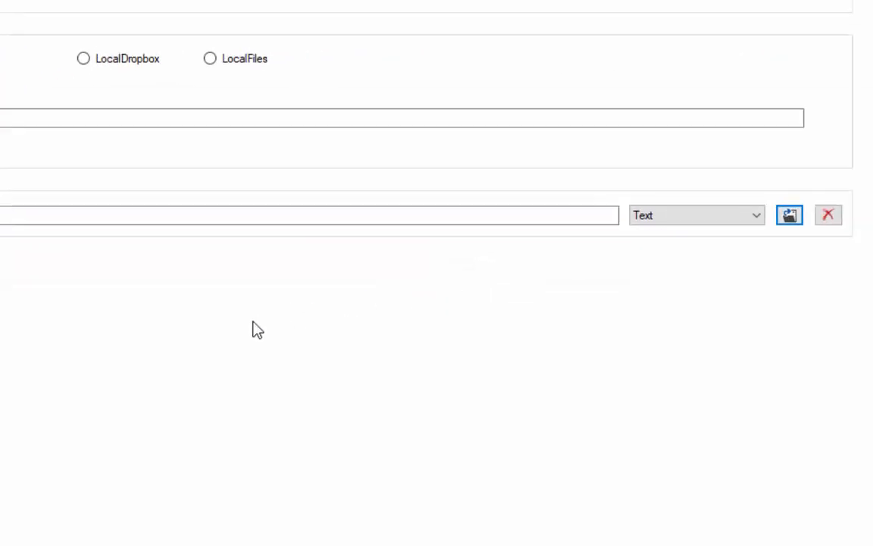
click(752, 215)
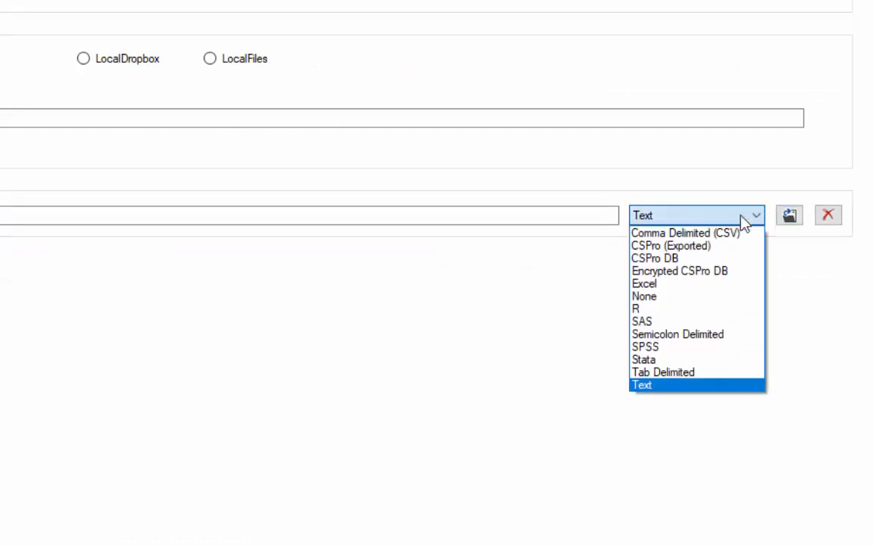
click(682, 259)
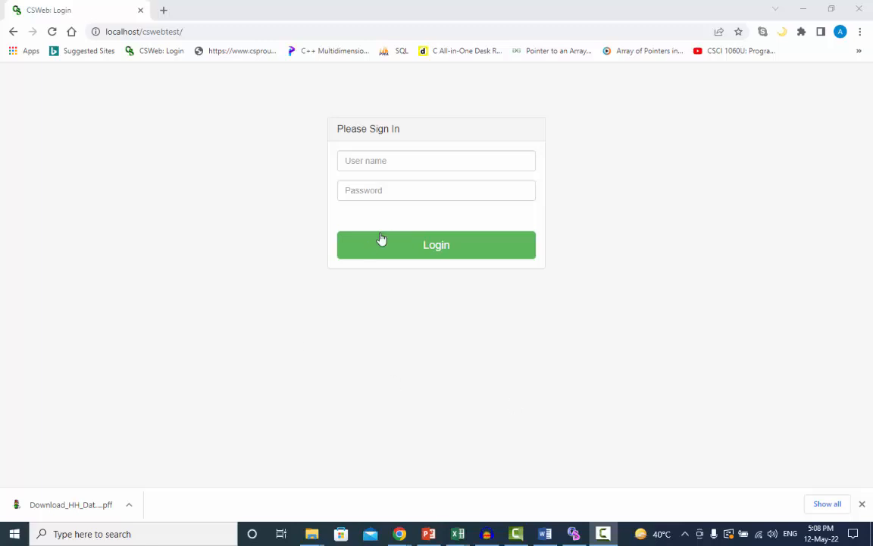
Sign in to the CSWeb site in the browser with the user name admin and the account password
click(493, 160)
text(ad)
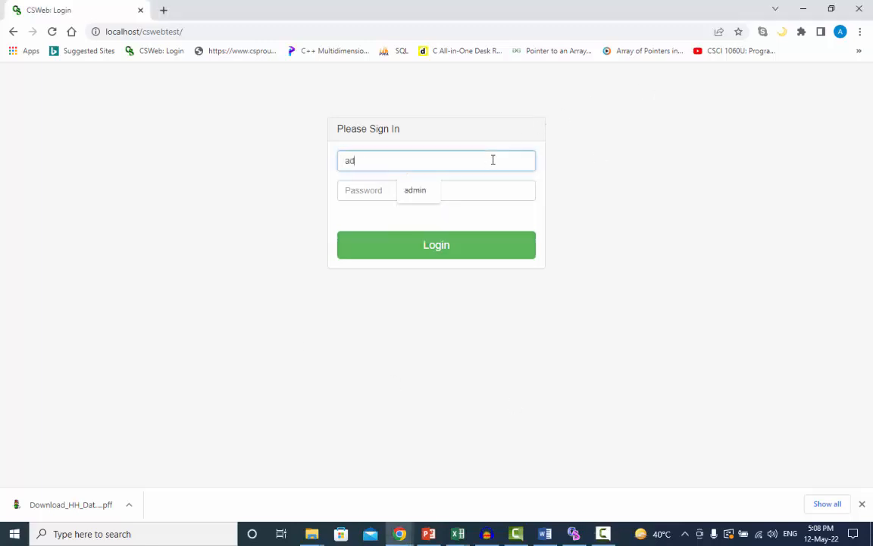
text(min)
key(Tab)
text(a)
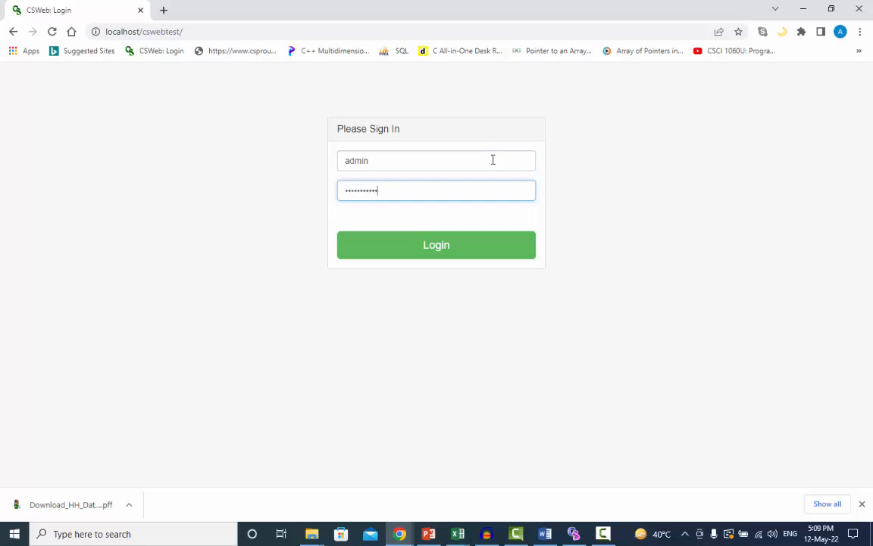
click(447, 255)
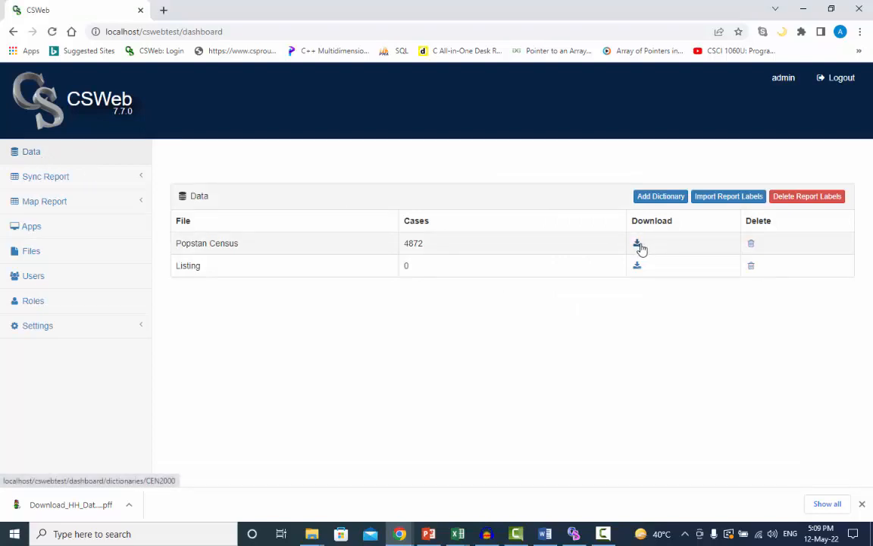
Download the Popstan Census PFF from CSWeb and save it as Download_HH_Data_B in the 105 - BatchFile folder
click(638, 246)
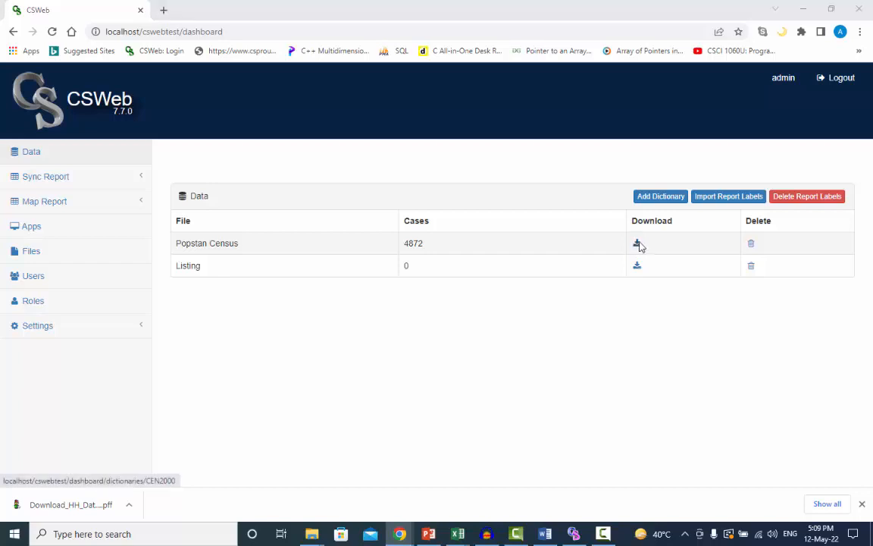
click(163, 152)
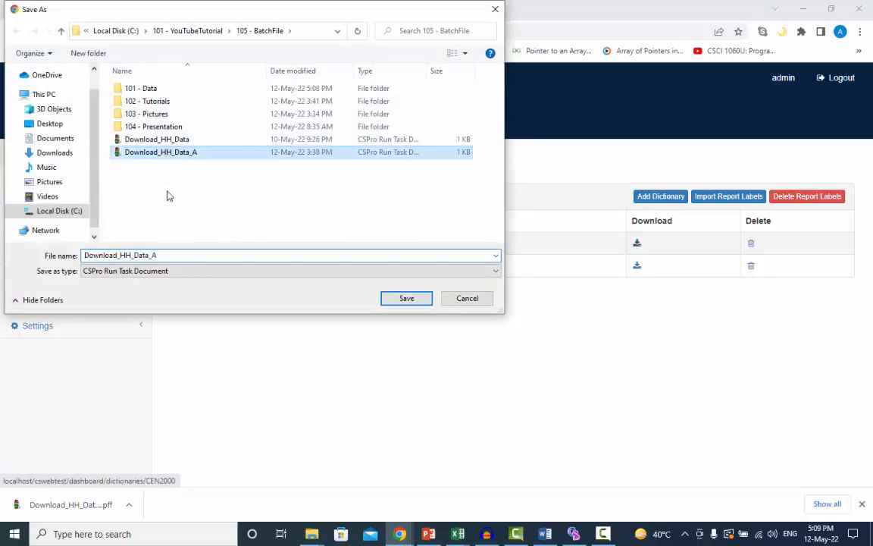
double_click(180, 255)
key(End)
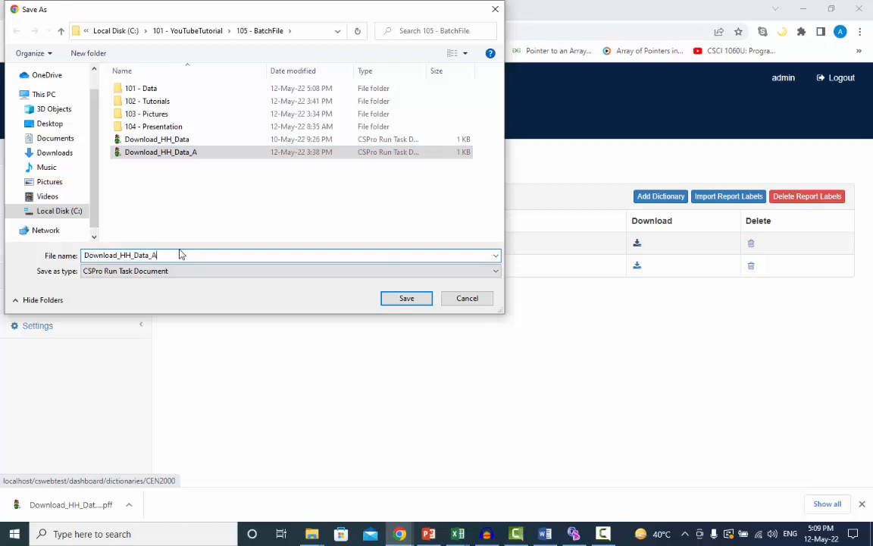
key(BackSpace)
text(B)
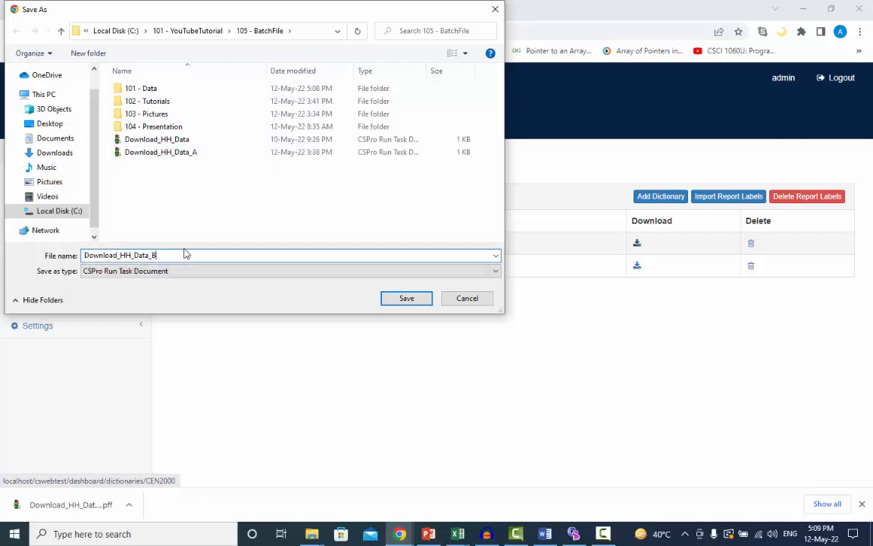
click(406, 300)
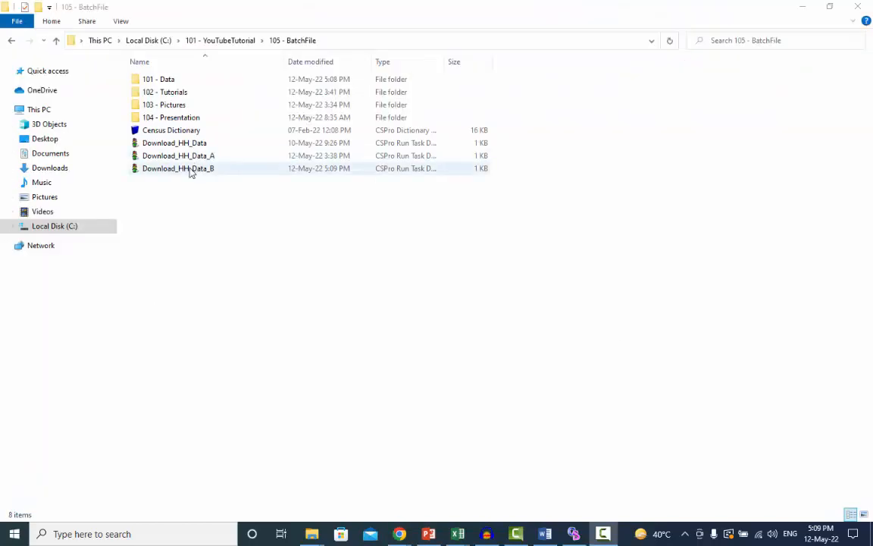
Open Download_HH_Data_B from File Explorer for editing in the PFF Editor and set Run Silently to Yes
click(190, 171)
right_click(190, 171)
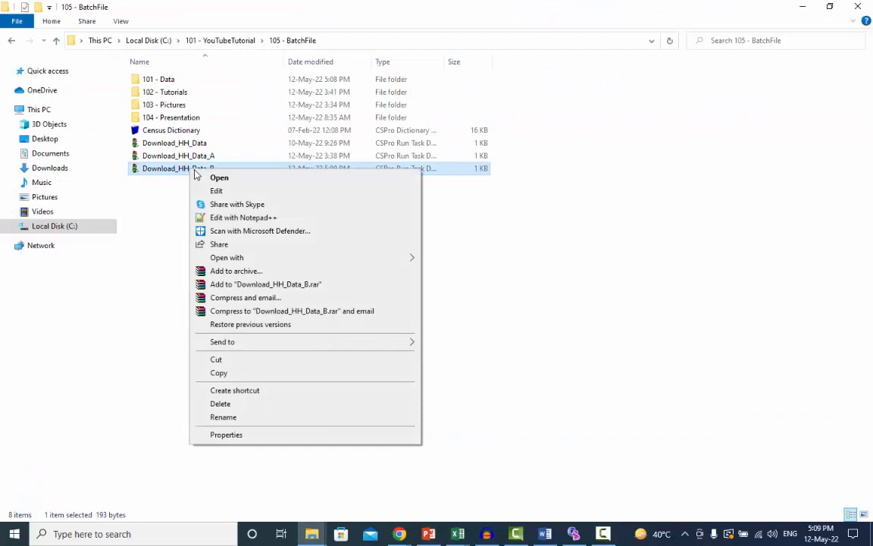
click(244, 192)
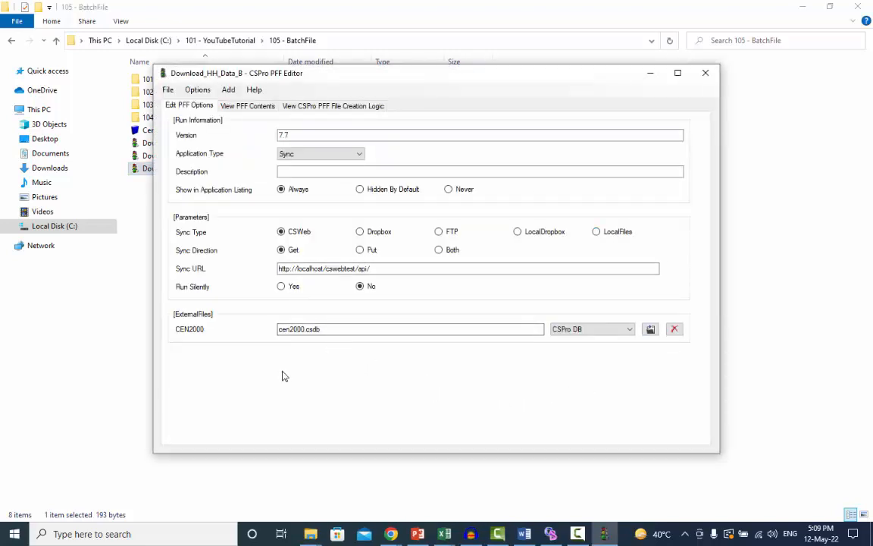
click(281, 288)
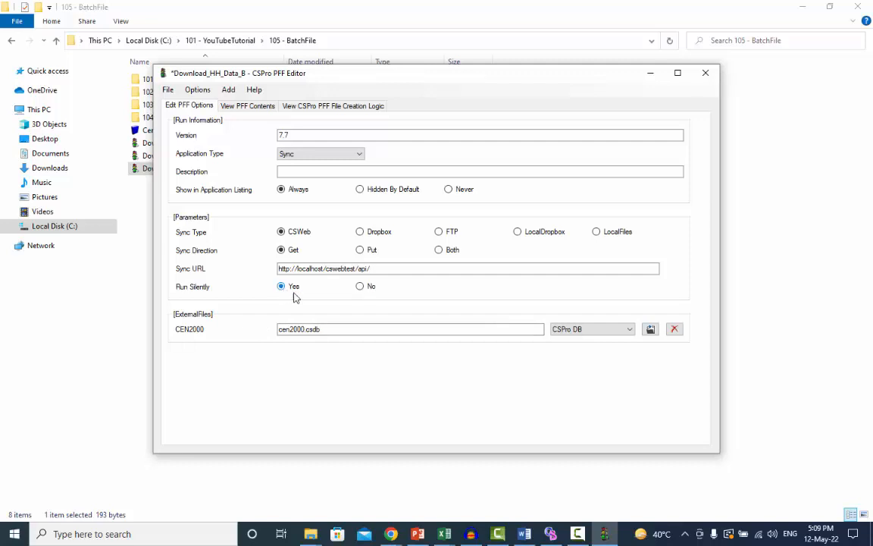
Set the CEN2000 external file to HH_Data.csdb in the 101 - Data folder, then save and close the PFF
click(651, 330)
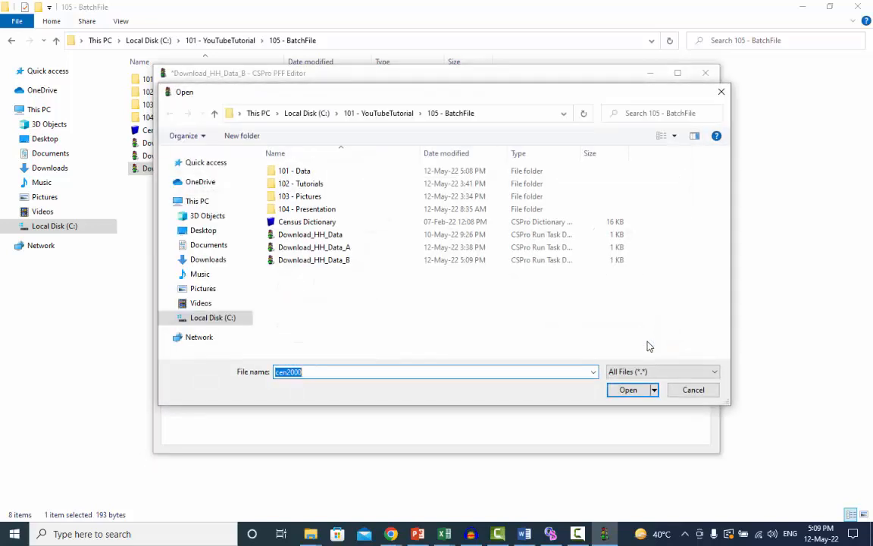
double_click(303, 170)
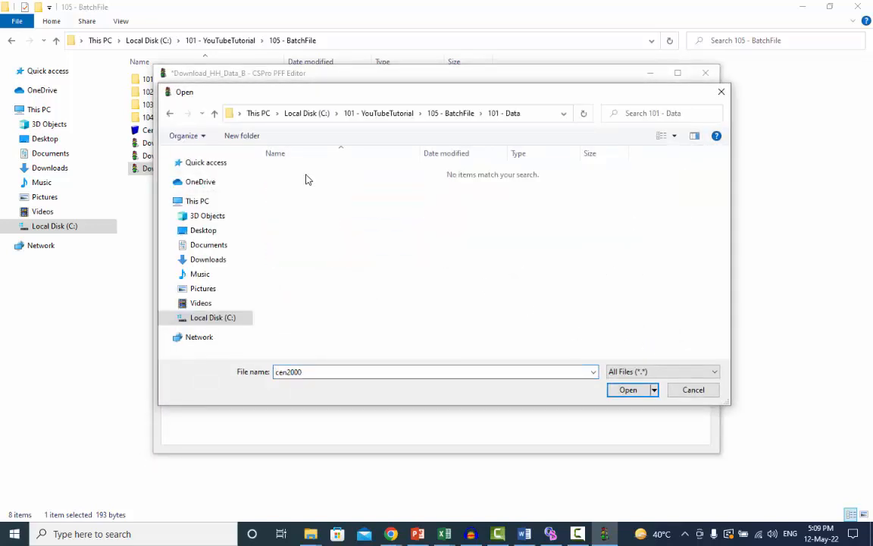
double_click(324, 370)
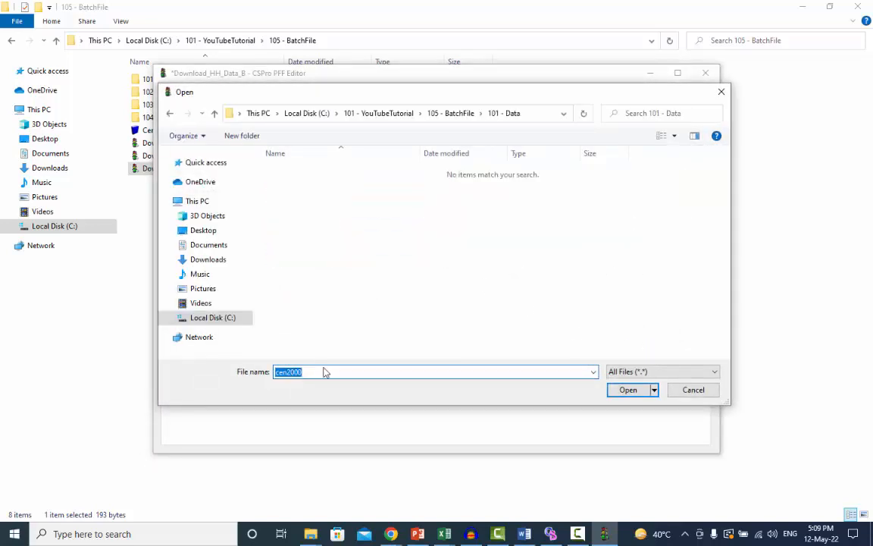
text(HH_Data.csdb)
click(626, 394)
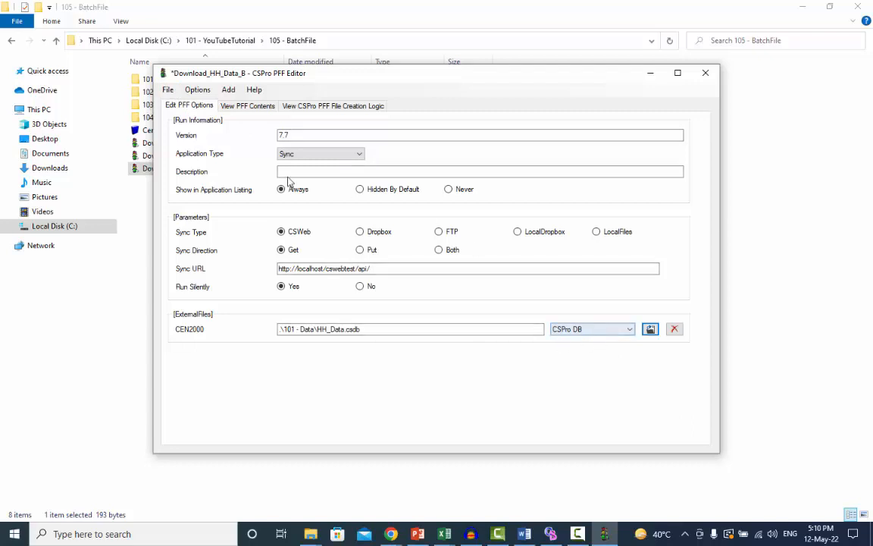
click(168, 89)
click(176, 120)
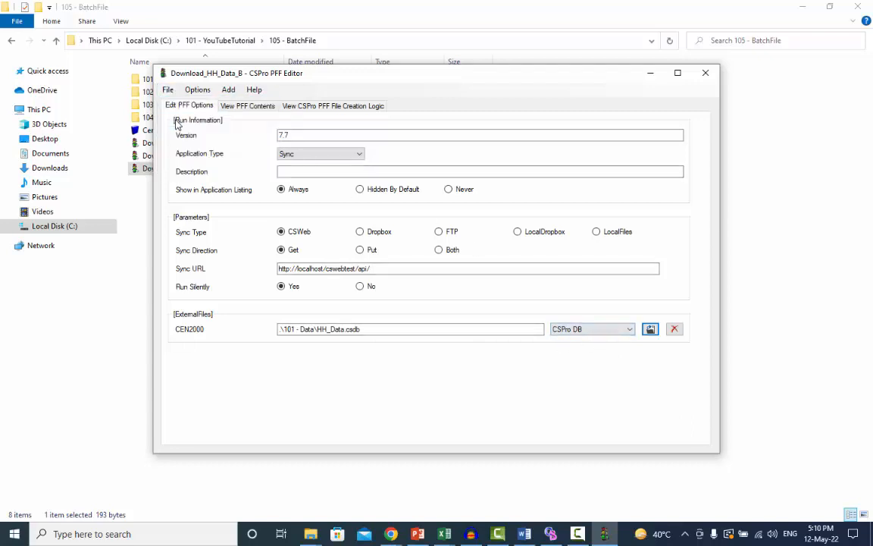
click(705, 75)
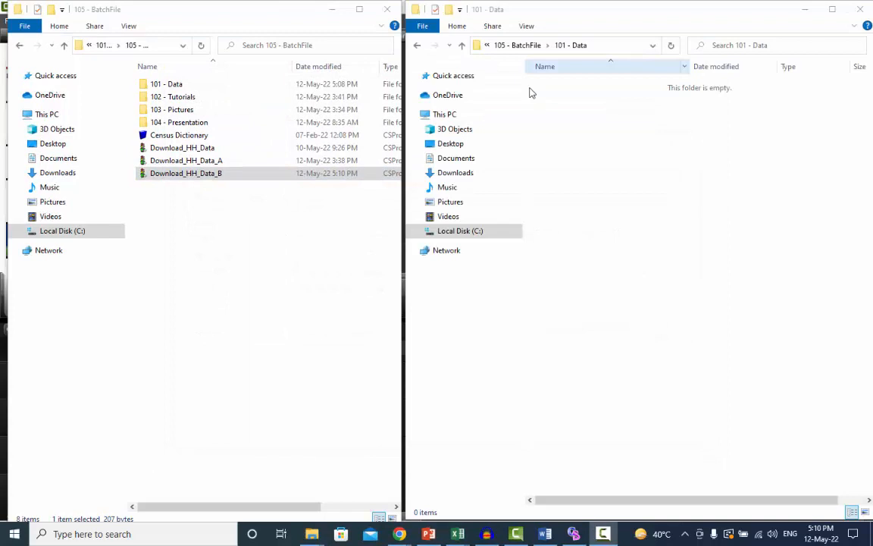
Run Download_HH_Data_B to download the household data into the 101 - Data folder
click(224, 175)
click(603, 45)
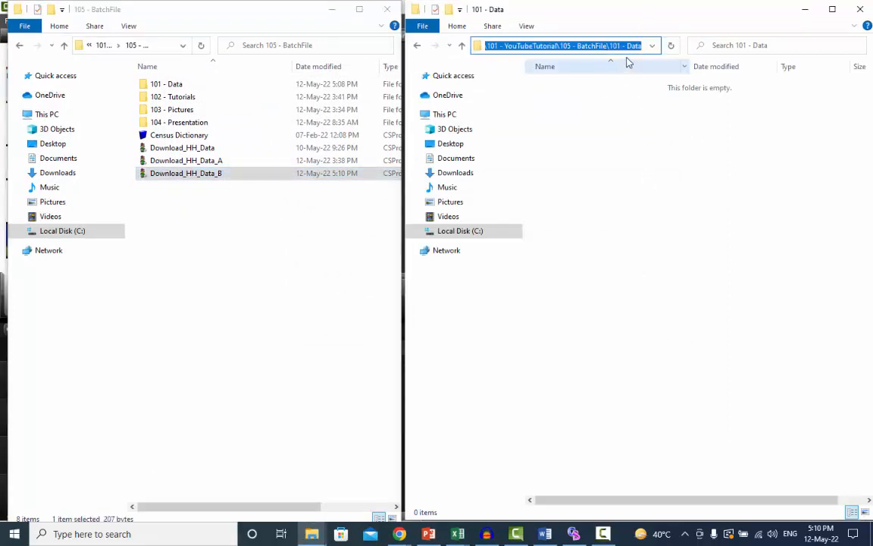
double_click(185, 177)
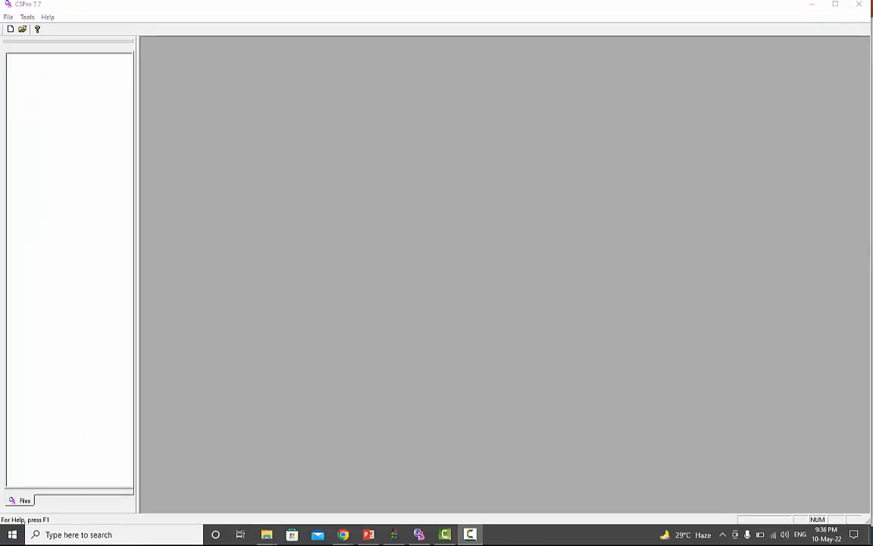
Switch to CSPro 7.7, start the Export Data tool and open Census Dictionary in it
click(30, 20)
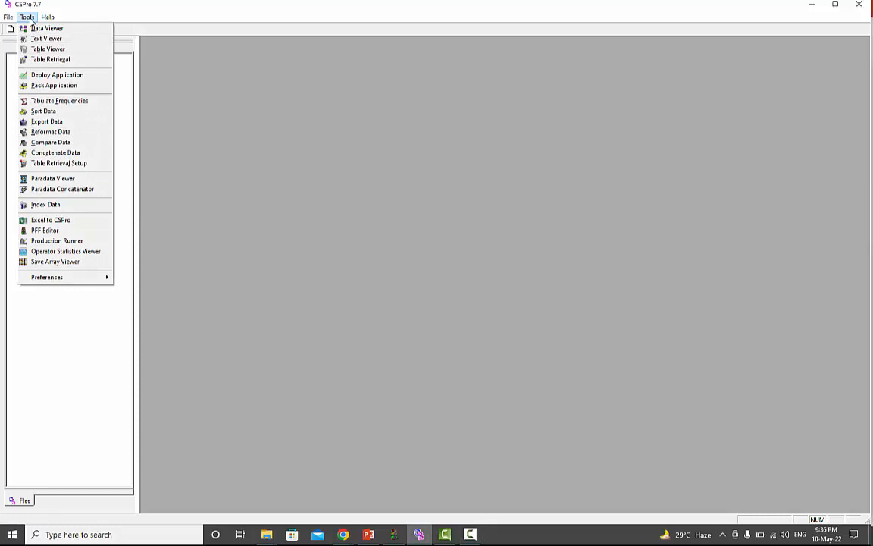
click(47, 121)
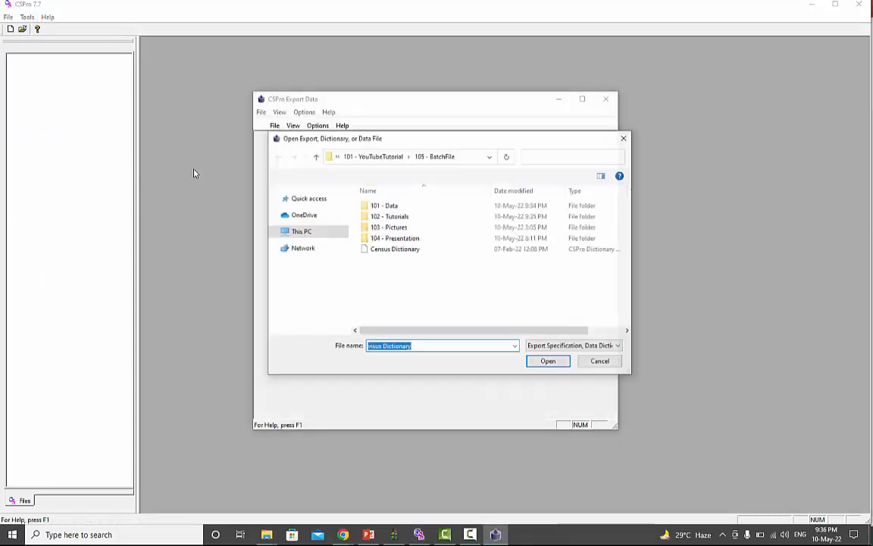
click(396, 255)
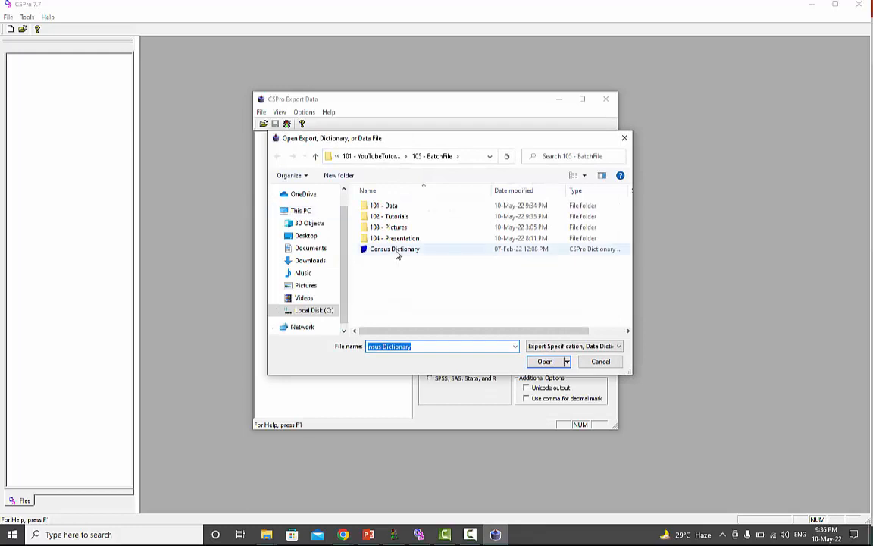
click(551, 367)
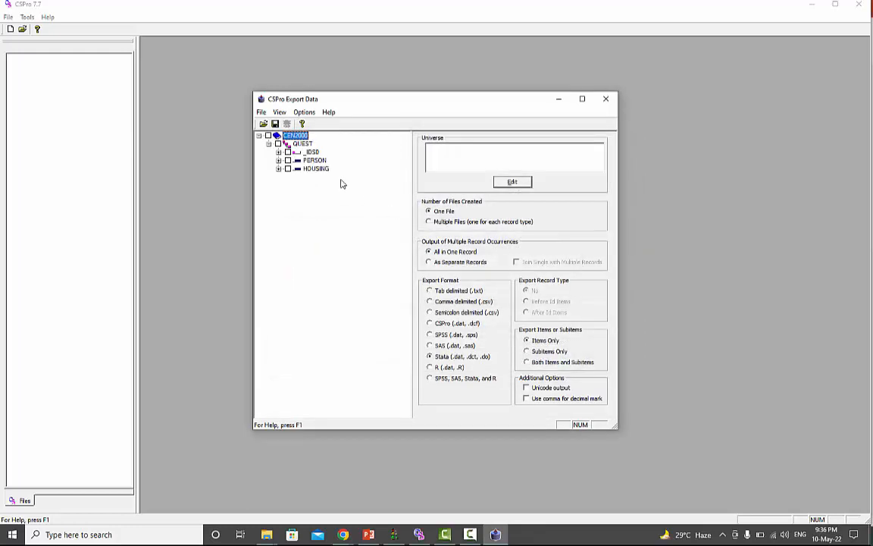
Select all CEN2000 items for export to multiple files, with multiple record occurrences output as separate records
click(268, 136)
click(429, 222)
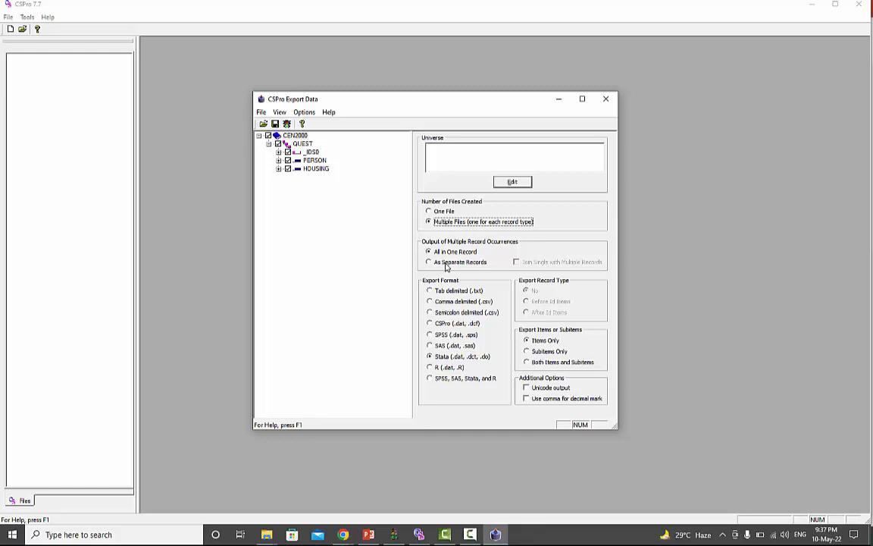
click(447, 264)
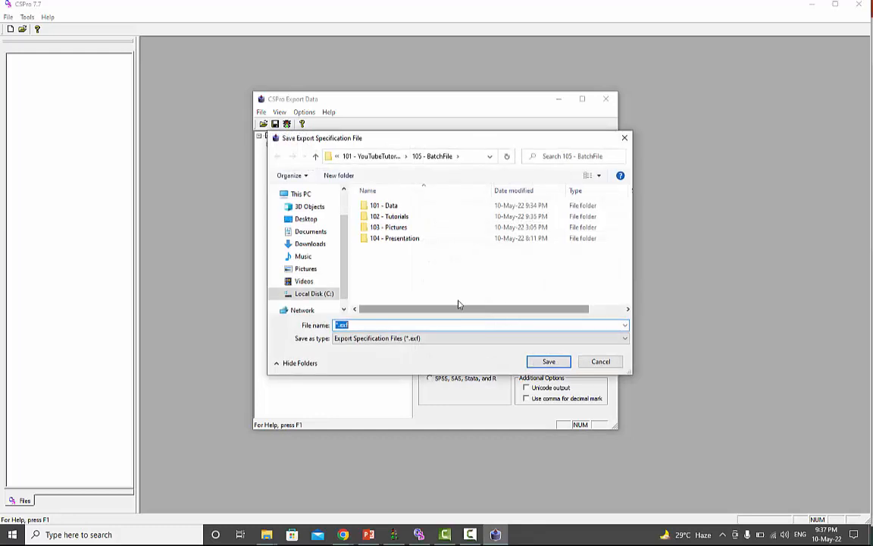
Save the export specification as Export_HH_Data.exf in the 105 - BatchFile folder
click(405, 326)
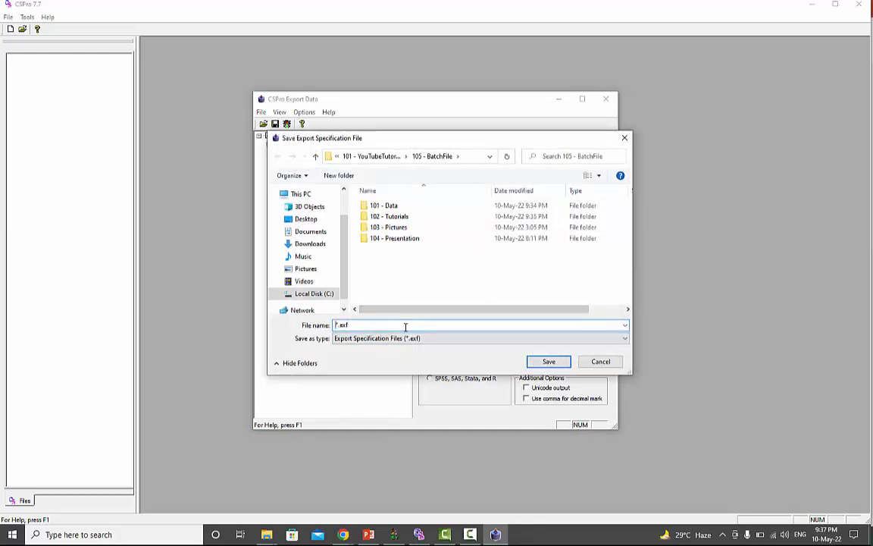
text(Export_HH_Data)
key(Tab)
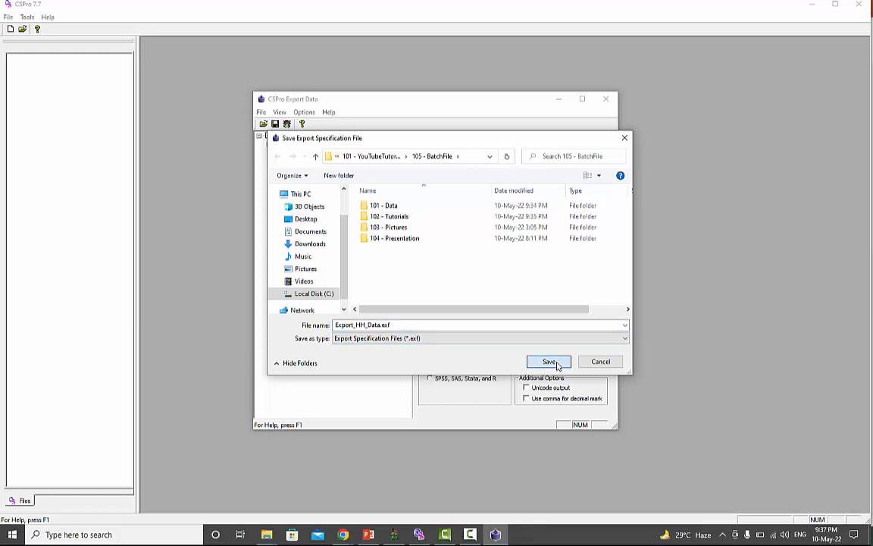
click(558, 365)
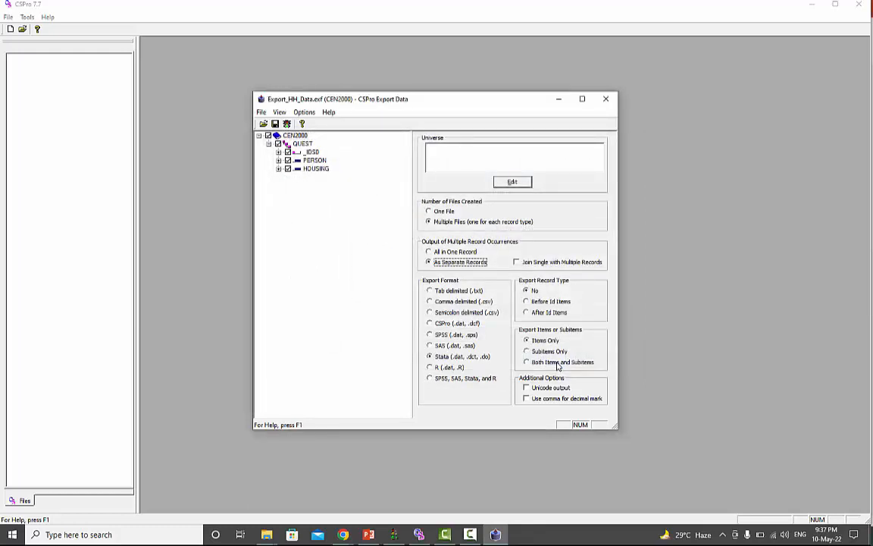
Bring up the 105 - BatchFile folder window and place the CSPro Export Data window beside it
click(267, 534)
click(247, 501)
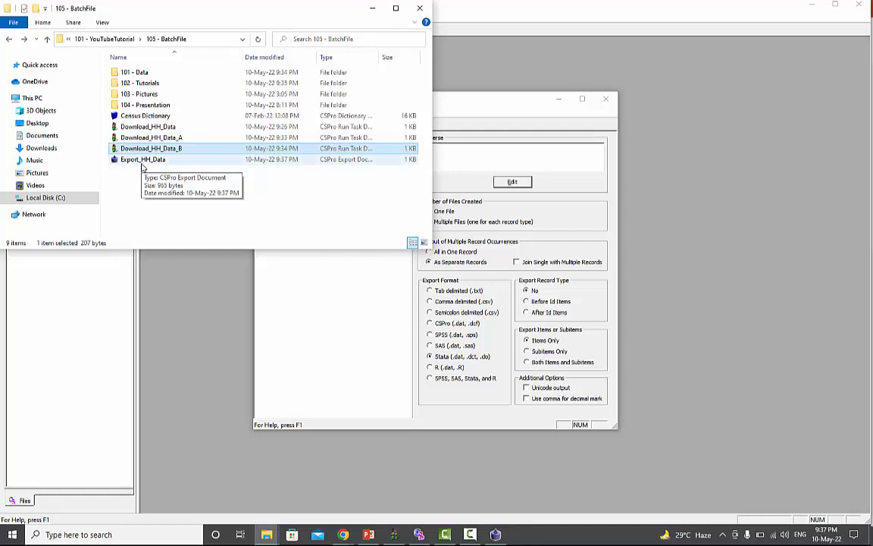
click(514, 112)
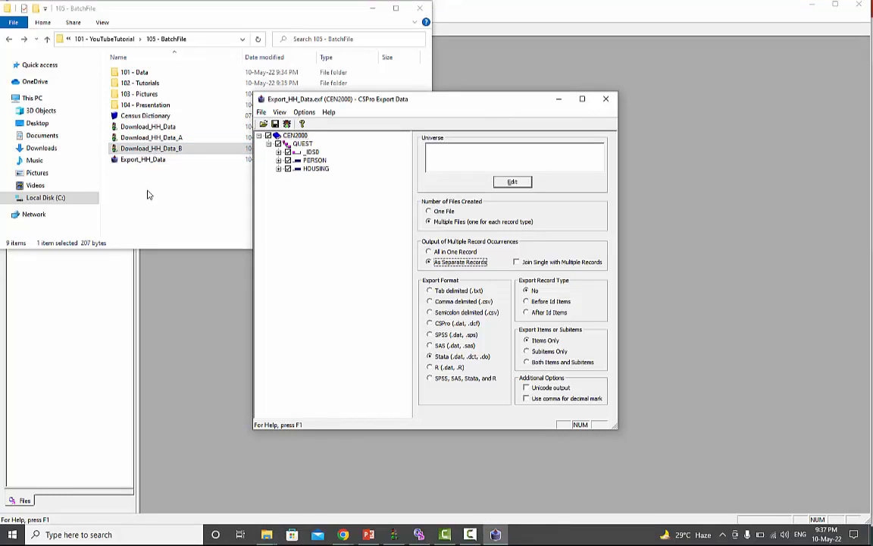
drag(389, 104, 515, 57)
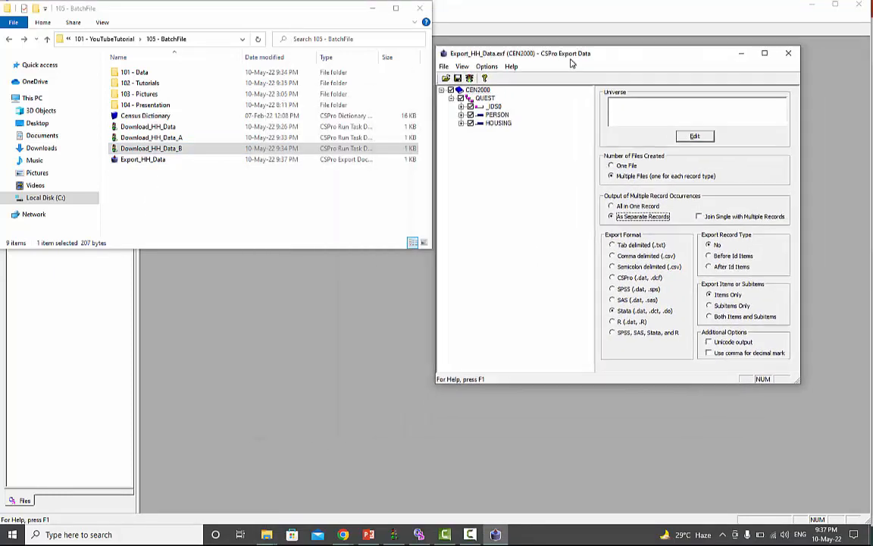
Run the export on HH Data with PERSON.dat and HOUSING.dat as output files in 101 - Data, and close the text viewer
click(470, 78)
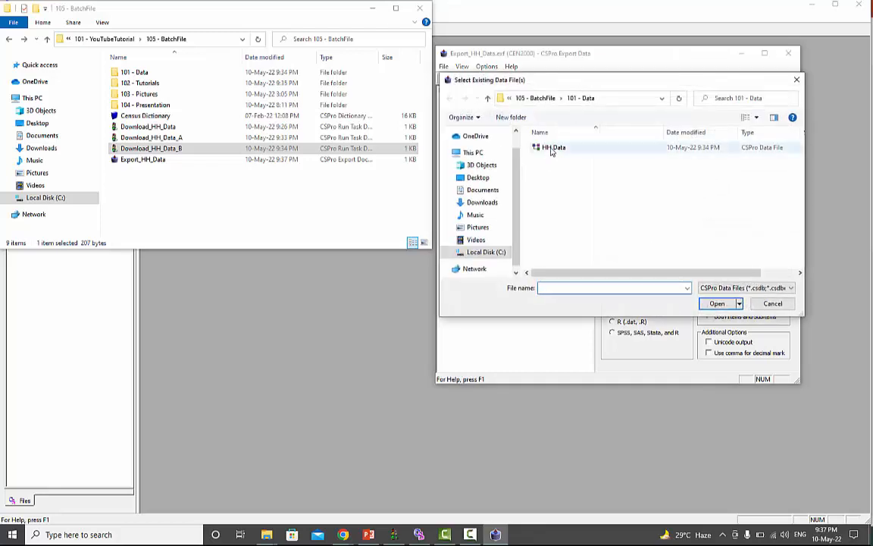
click(552, 149)
click(717, 303)
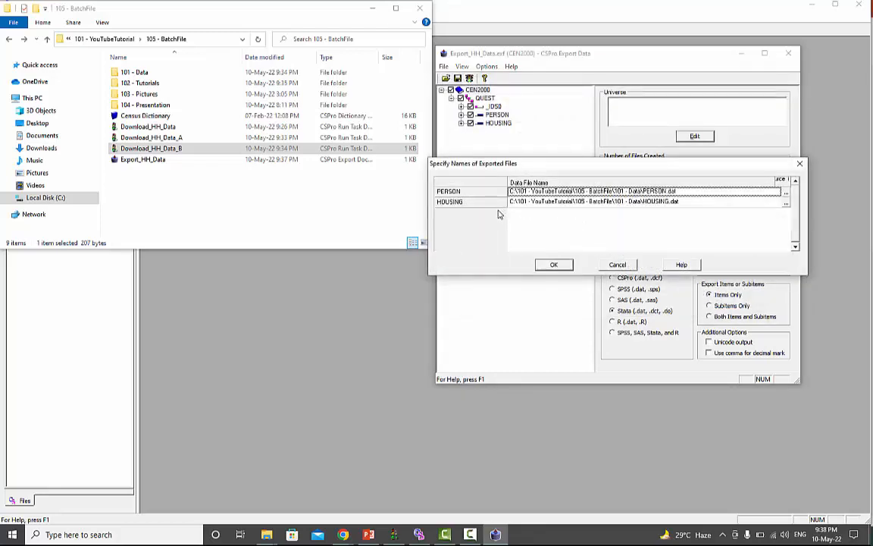
click(563, 271)
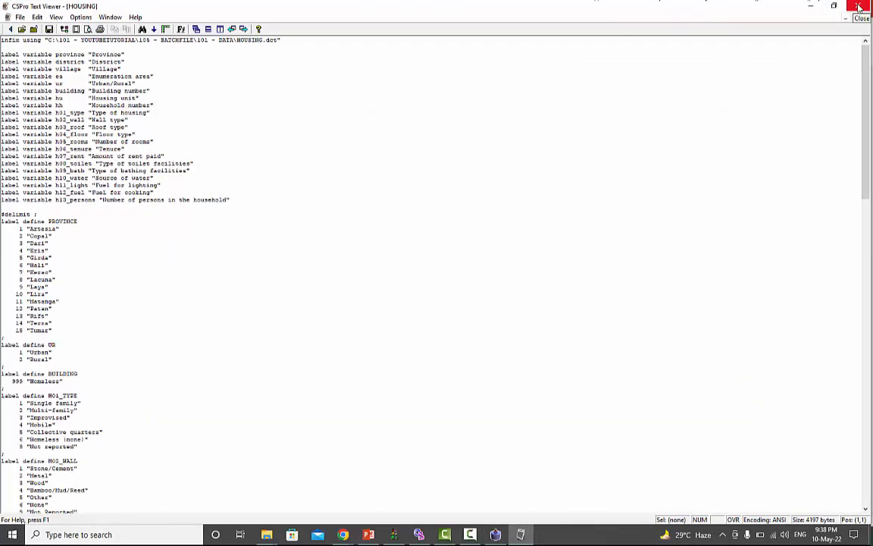
click(859, 7)
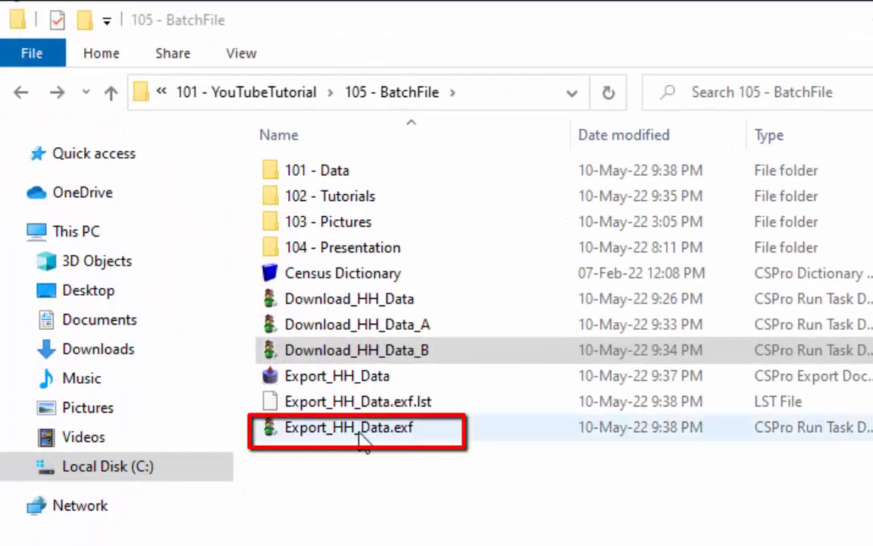
Select the Export_HH_Data.exf run file in 105 - BatchFile and close the CSPro Export Data tool
double_click(409, 432)
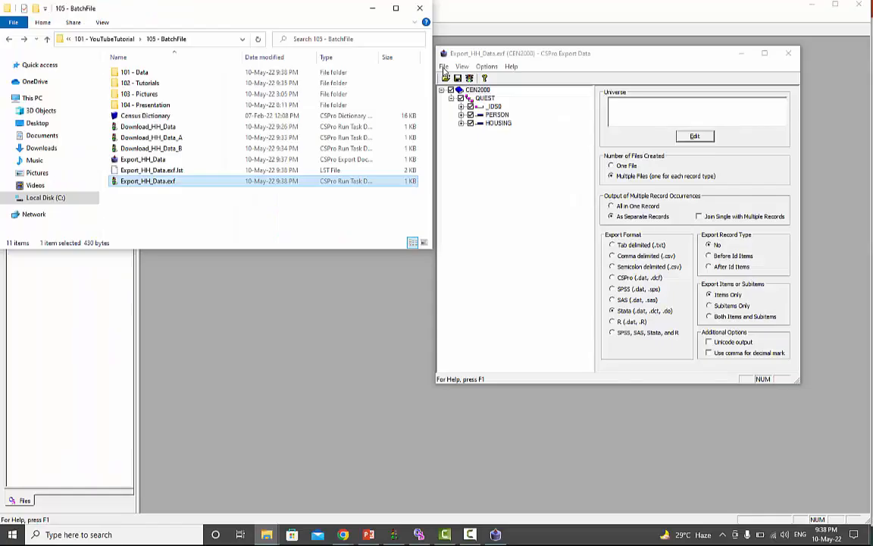
click(445, 67)
key(Escape)
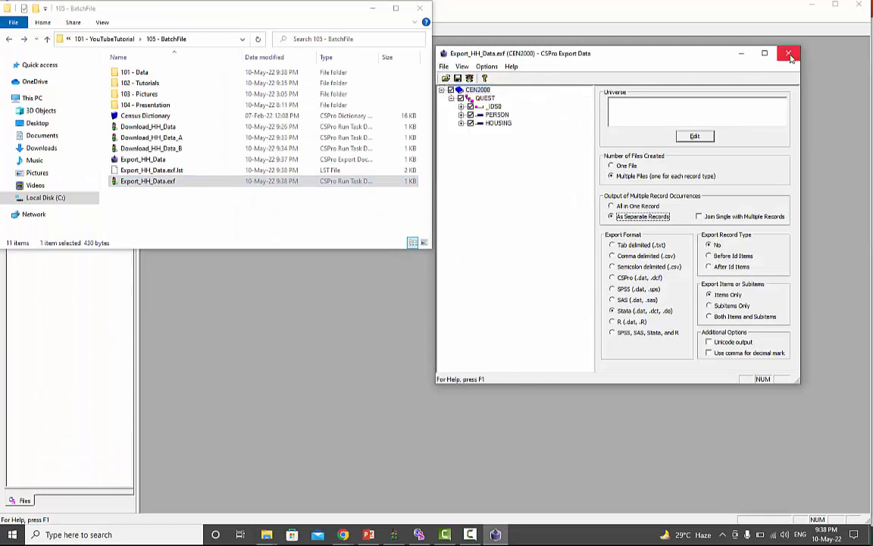
click(789, 54)
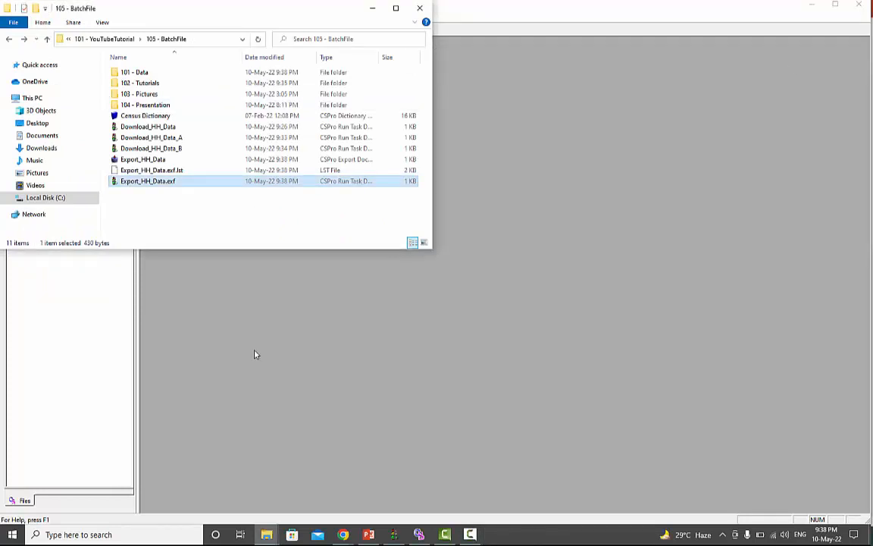
Delete all exported HOUSING and PERSON files from the 101 - Data folder and run the Export_HH_Data.exf run file
mouse_move(267, 534)
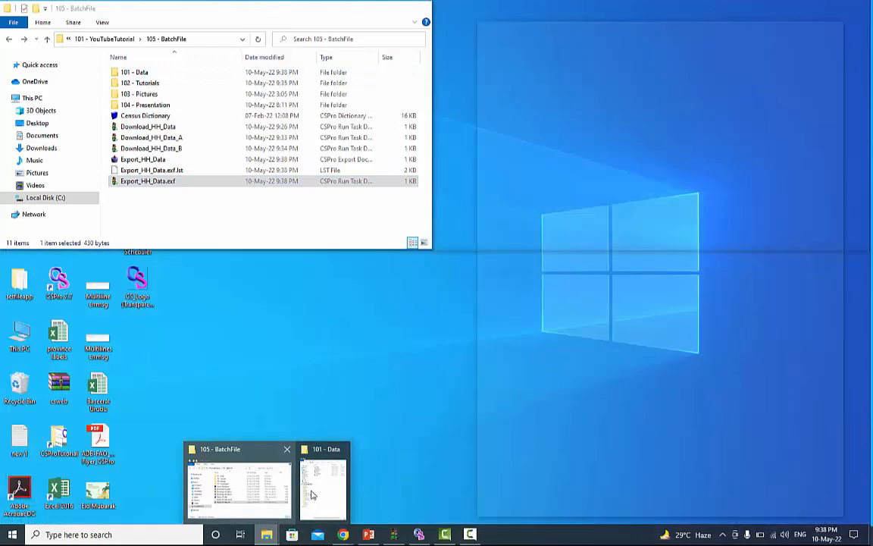
click(318, 489)
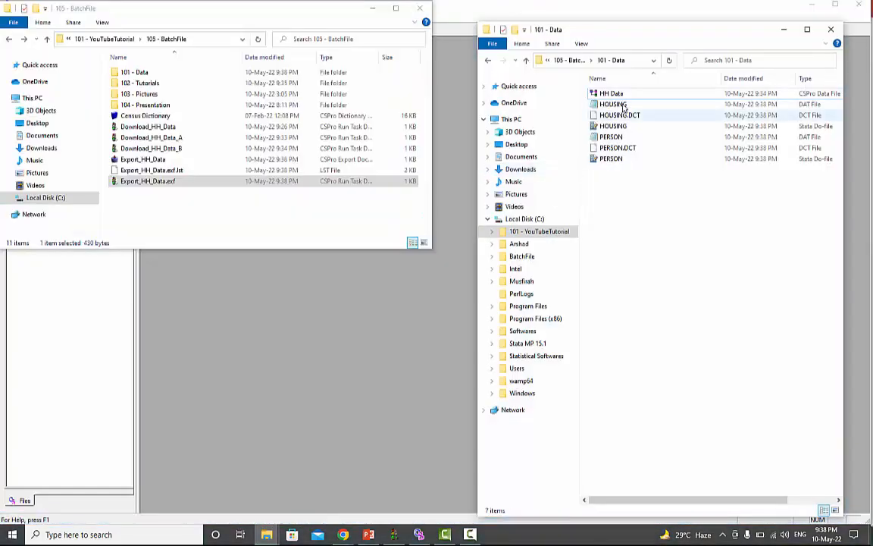
click(623, 109)
shift+click(620, 162)
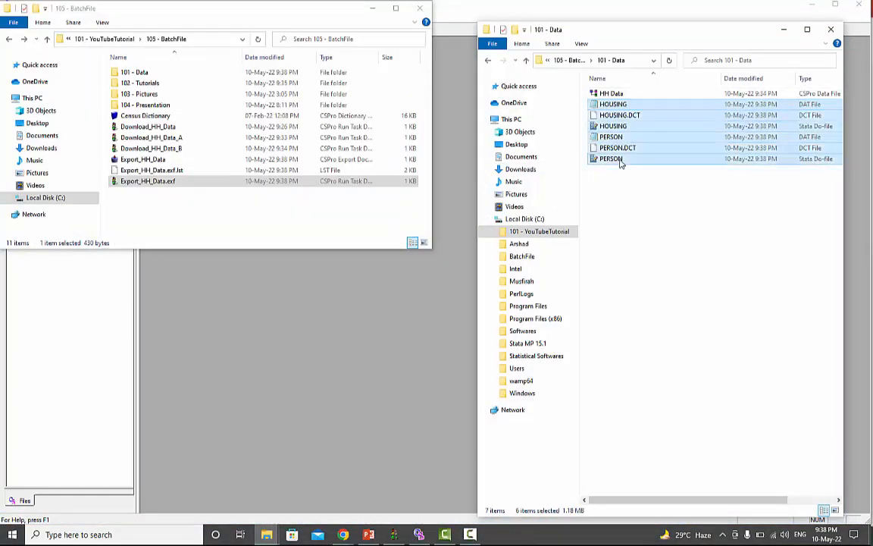
key(Delete)
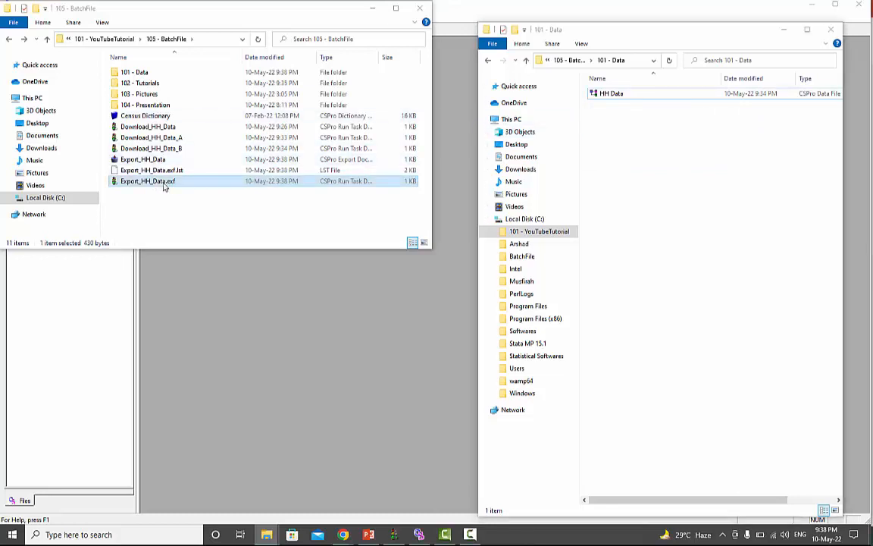
click(163, 183)
double_click(165, 185)
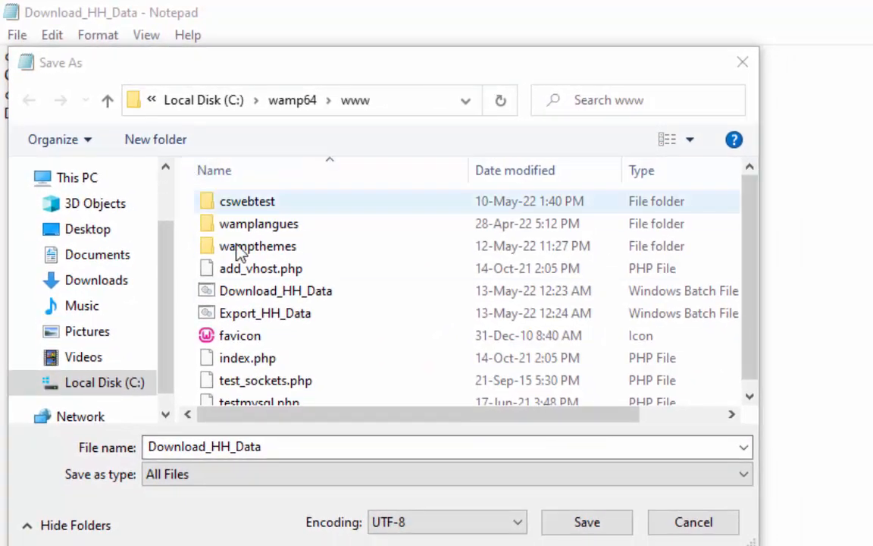
Save the Notepad download script as Download_HH_Data.bat in C:\wamp64\www, replacing the existing file
click(301, 296)
click(306, 447)
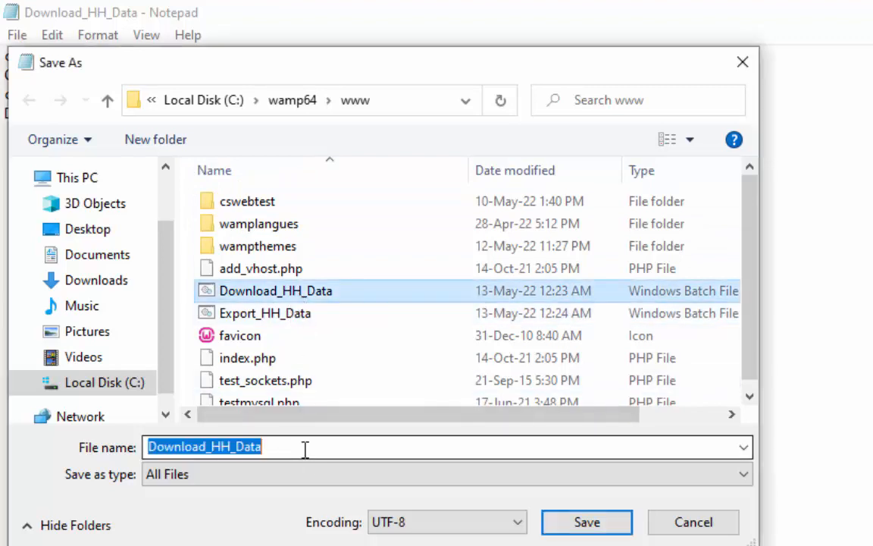
click(304, 448)
text(.bat)
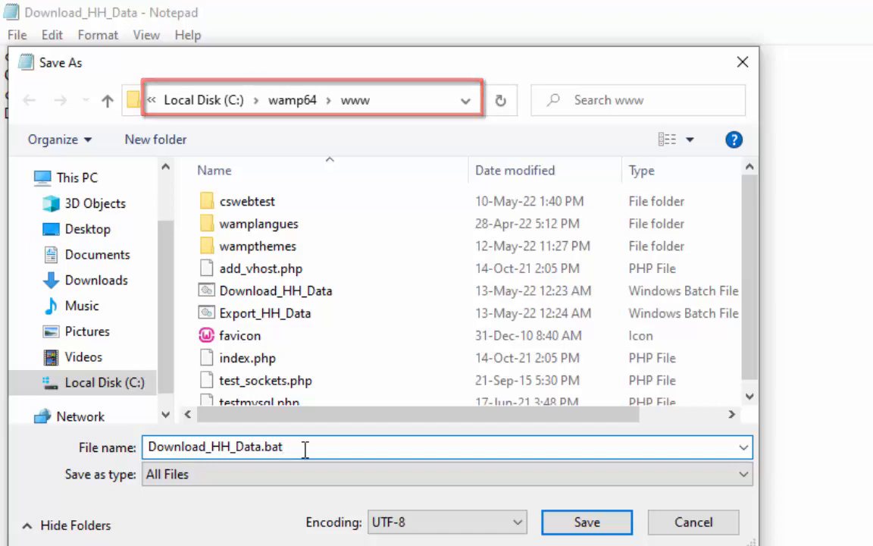
key(Return)
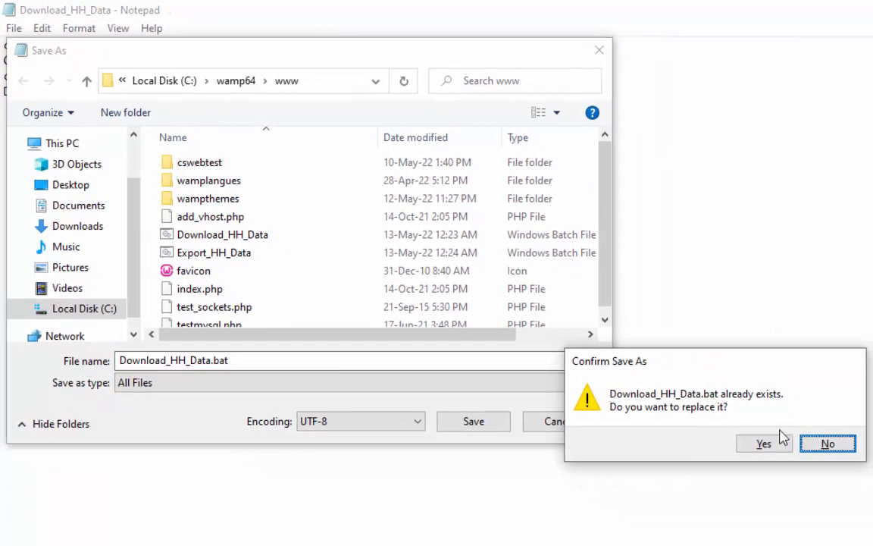
click(773, 442)
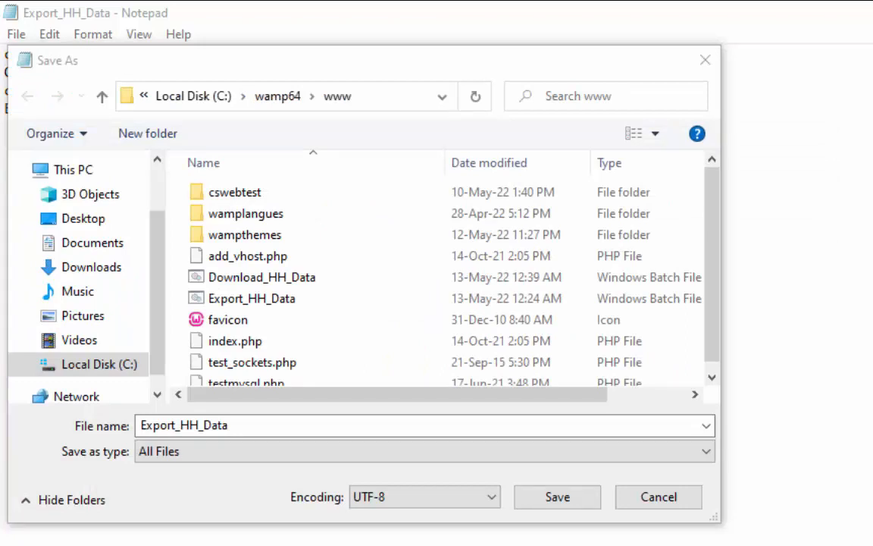
Save the Notepad export script as Export_HH_Data.bat in C:\wamp64\www with the All Files type
click(248, 306)
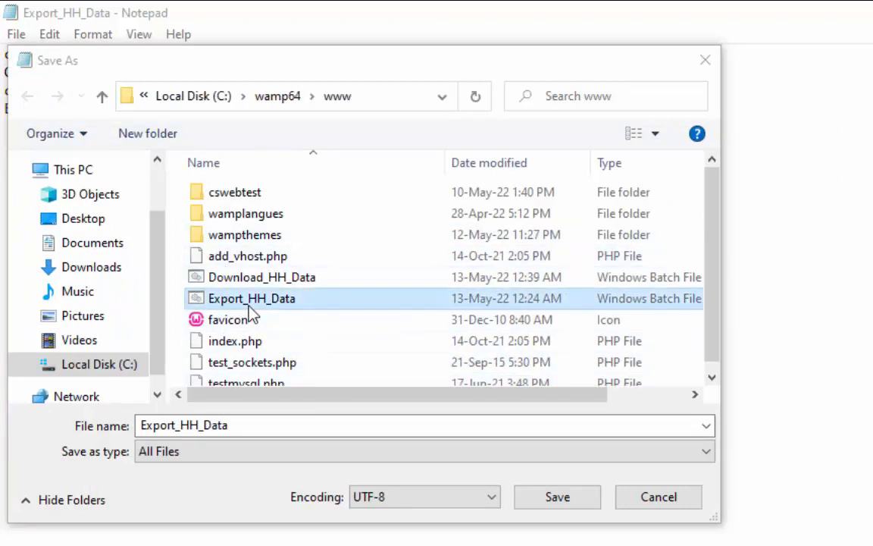
click(306, 429)
key(BackSpace)
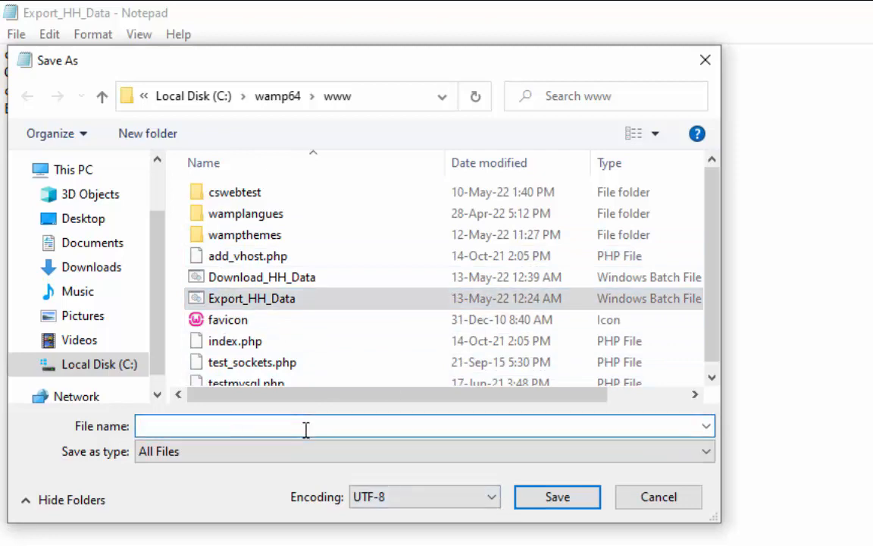
text(Export_HH_Data.bat)
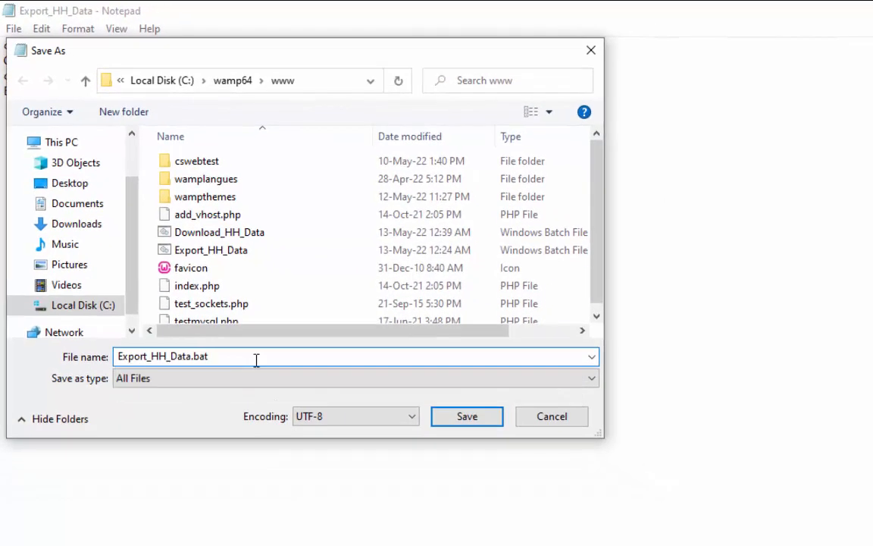
key(Return)
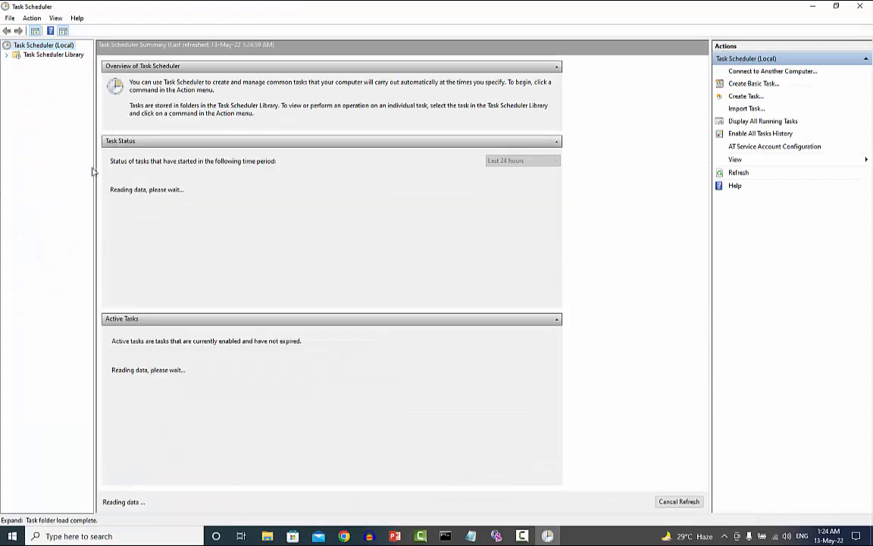
In Task Scheduler, create a library task named Download HH Data with the description "Give description if you want"
click(7, 55)
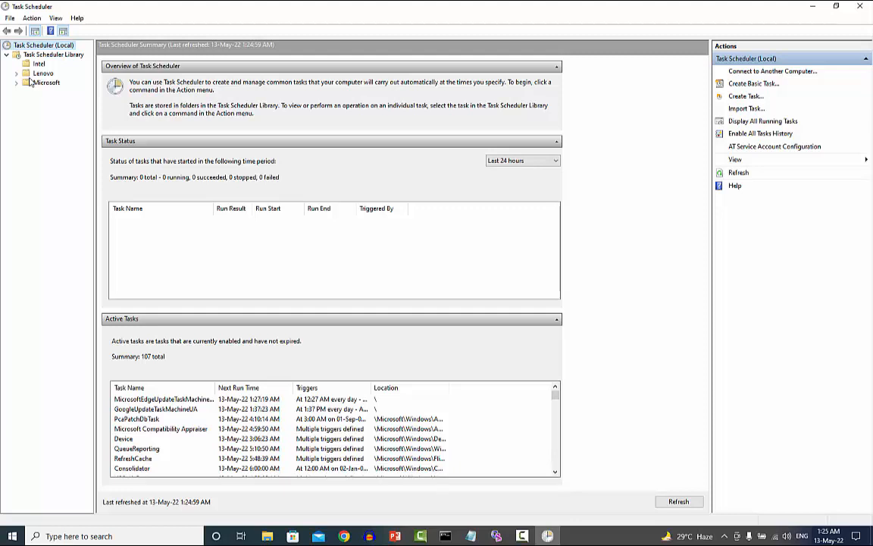
click(44, 54)
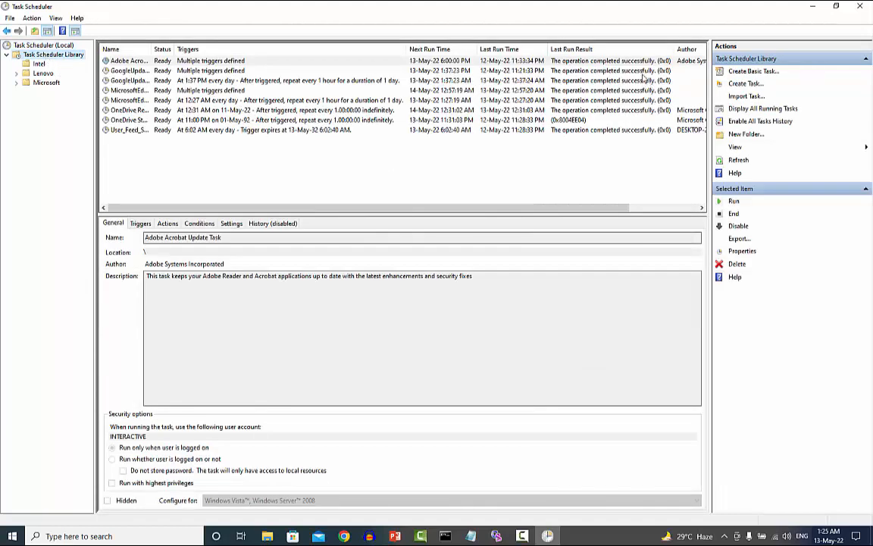
click(753, 85)
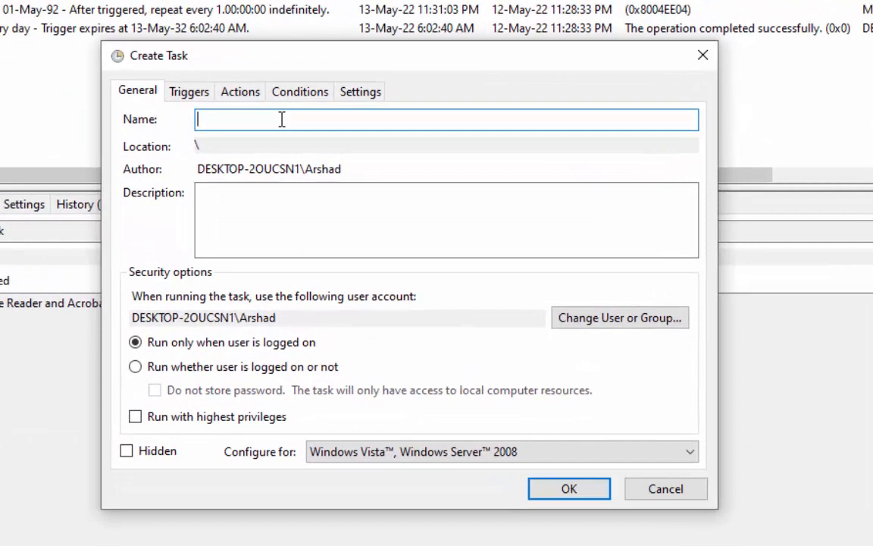
text(Download HH )
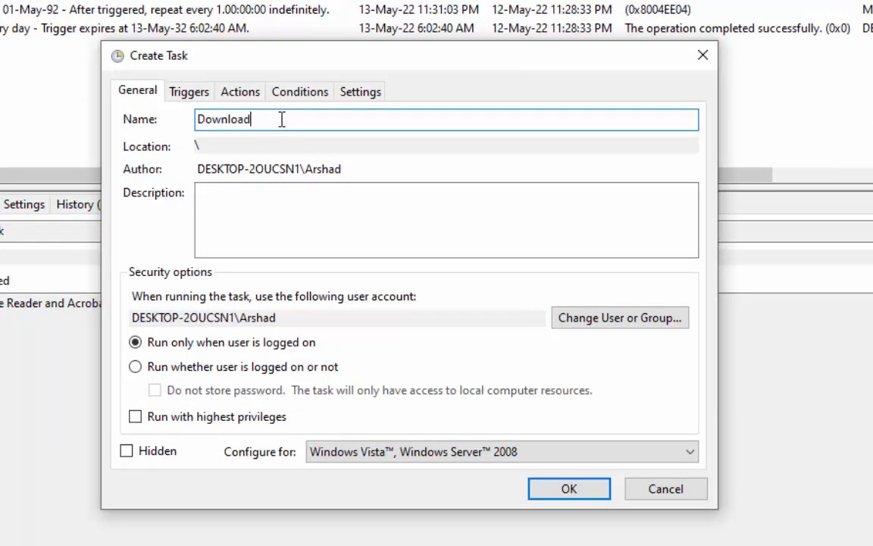
text(D)
key(BackSpace)
text(HH Data)
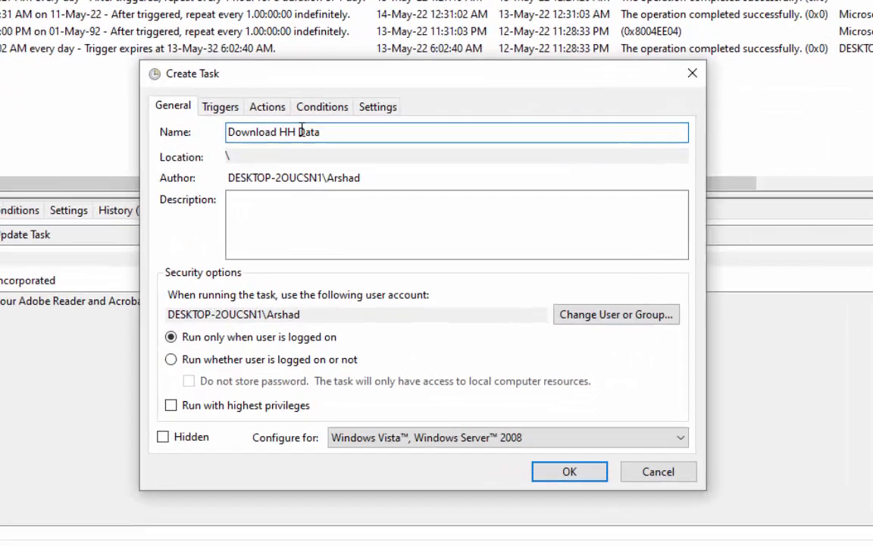
click(420, 219)
text(Give description if y)
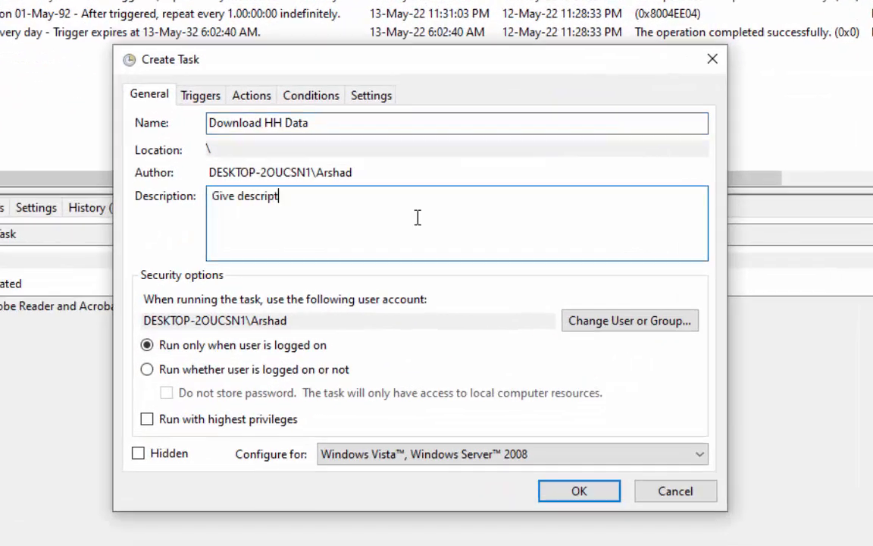
text(ou want)
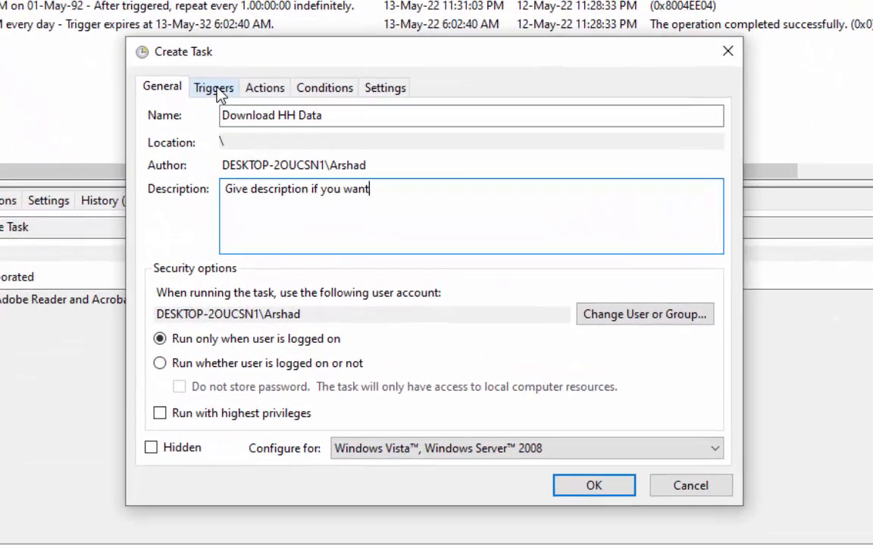
Add a daily trigger to the Download HH Data task starting 13-May-22 at 1:30:00 AM, recurring every 1 day
click(237, 105)
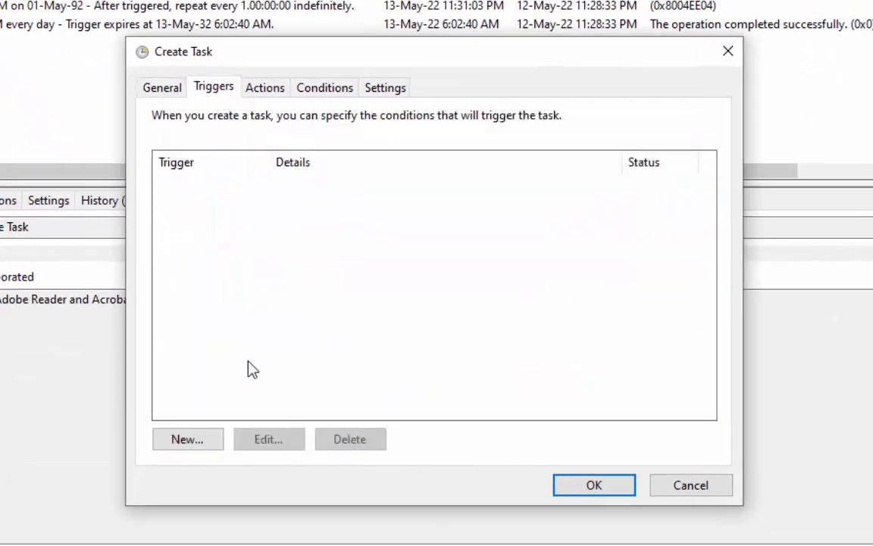
click(190, 439)
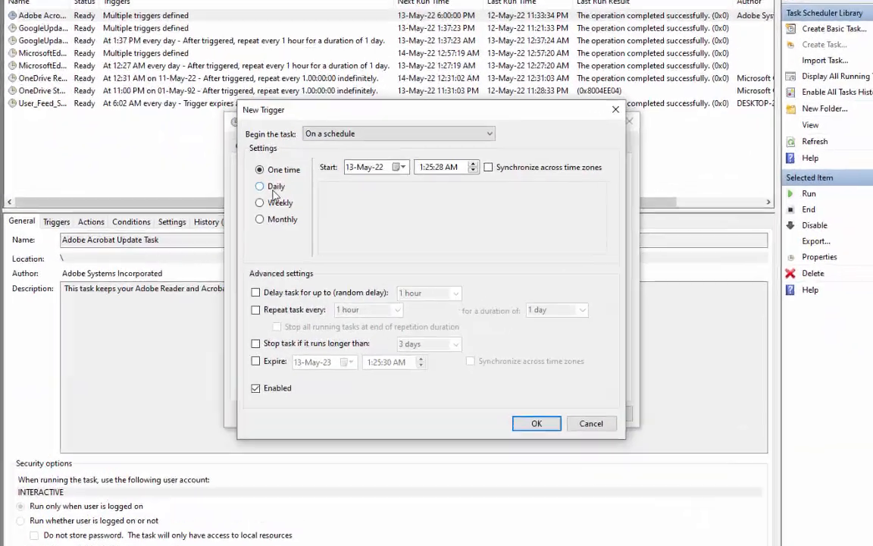
click(253, 185)
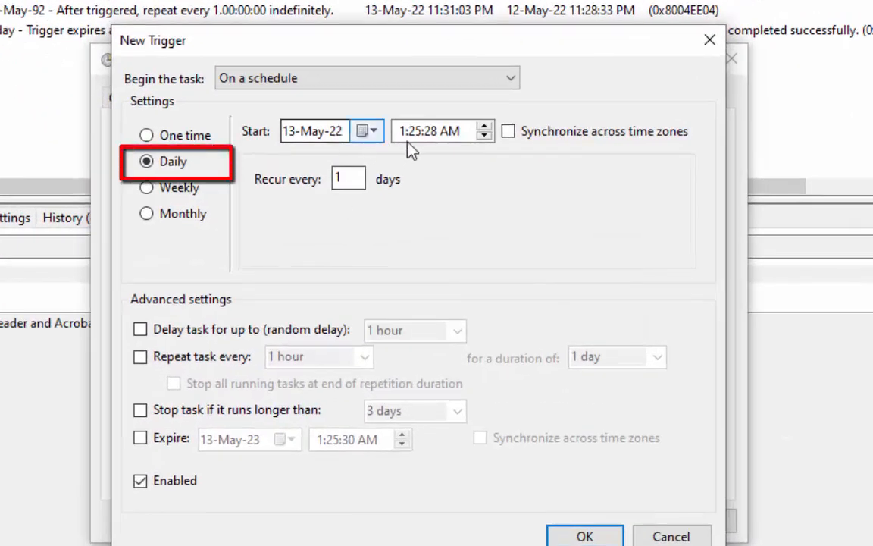
click(417, 135)
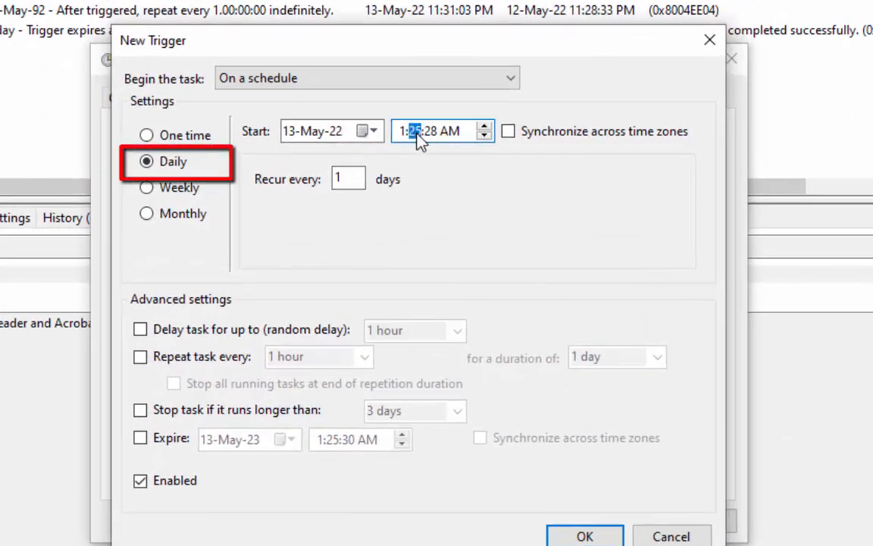
text(30)
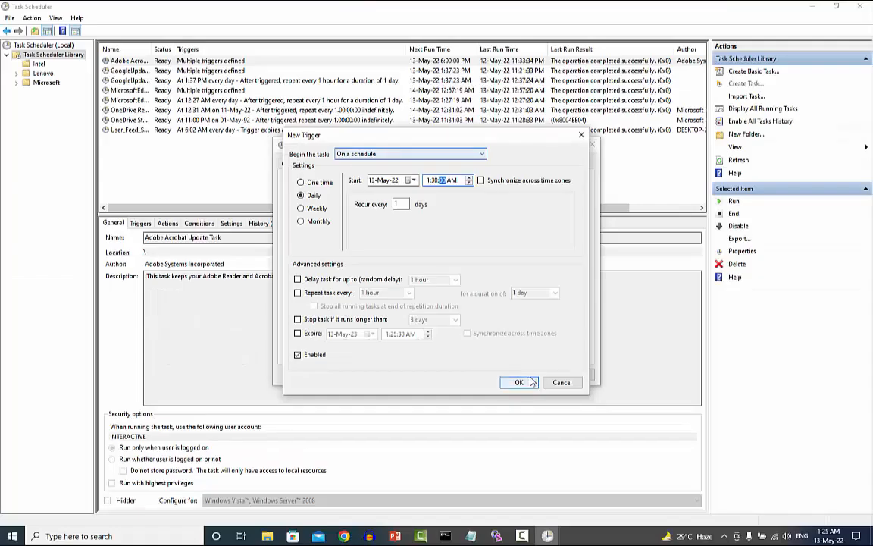
click(525, 385)
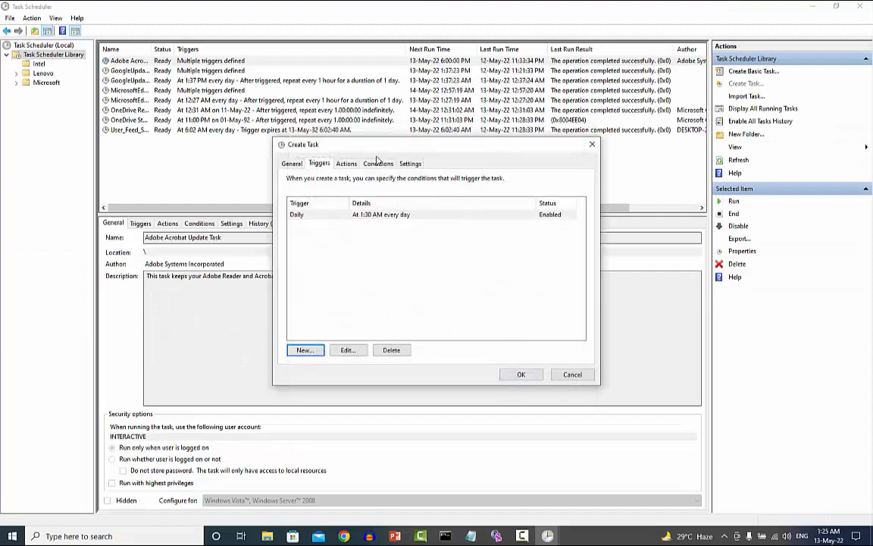
Add a Start a program action to the task that runs C:\wamp64\www\Download_HH_Data.bat
click(346, 161)
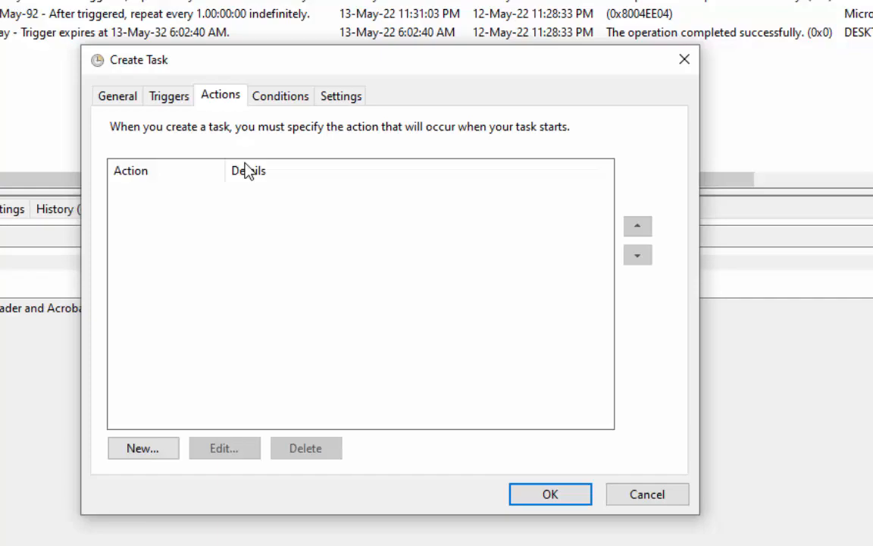
click(164, 448)
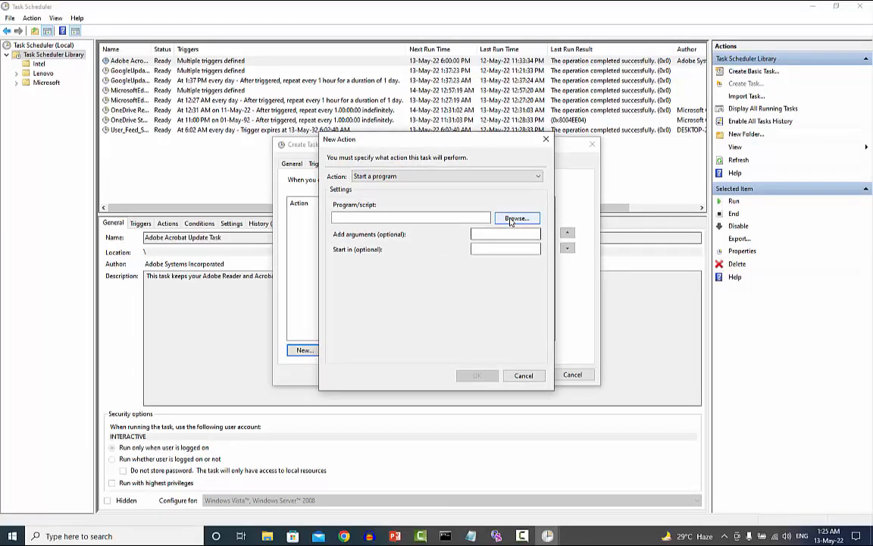
click(513, 219)
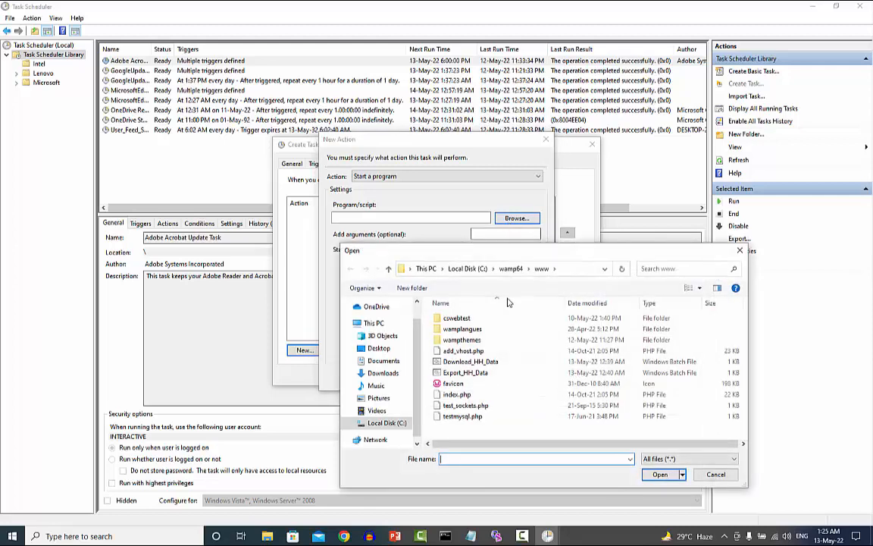
click(471, 362)
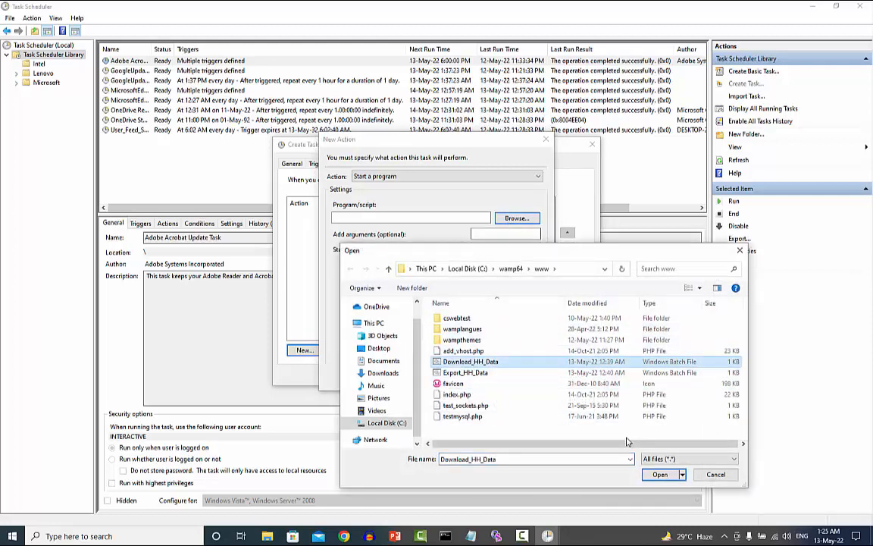
click(657, 473)
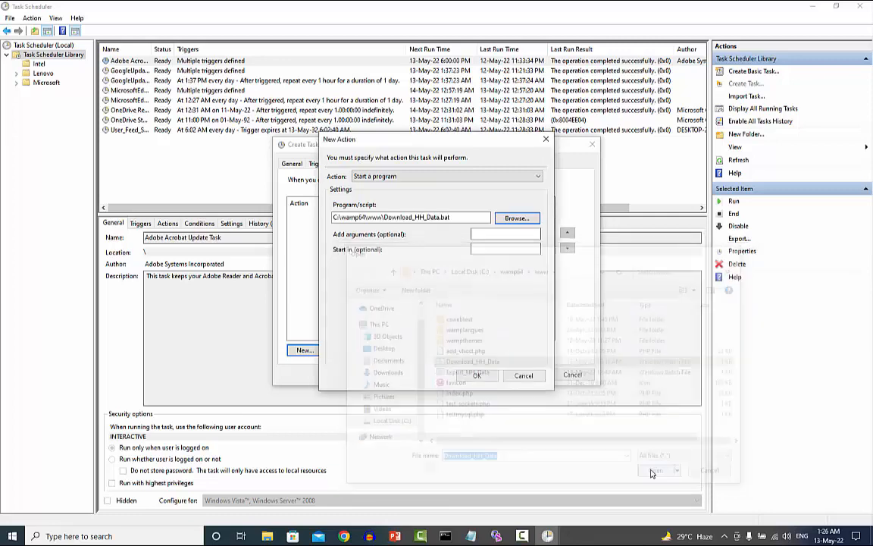
click(482, 377)
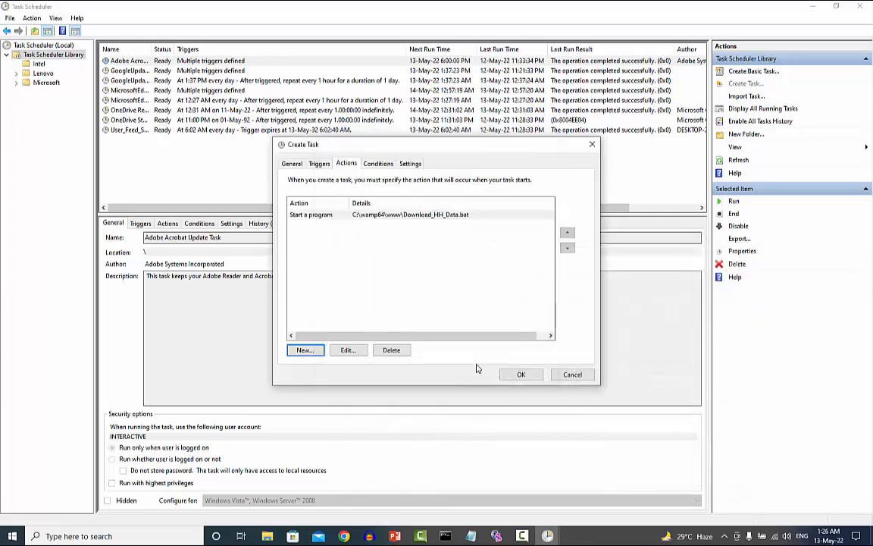
Review the trigger, save the Download HH Data task, and widen the task list's Name column to select it
click(319, 164)
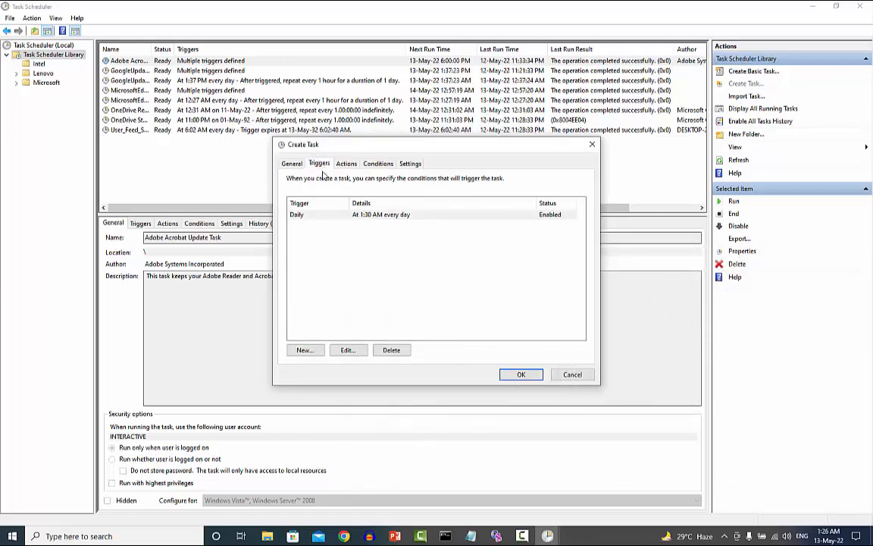
click(521, 375)
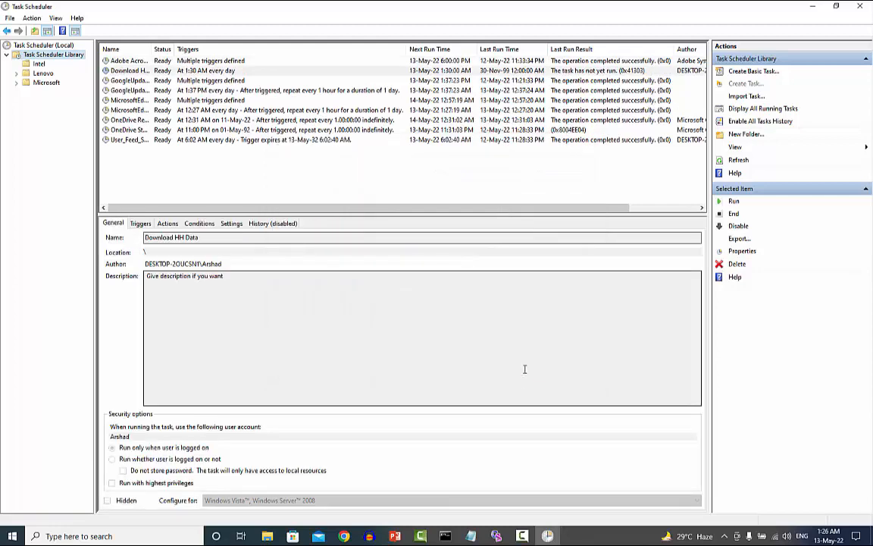
drag(152, 49, 240, 48)
click(146, 71)
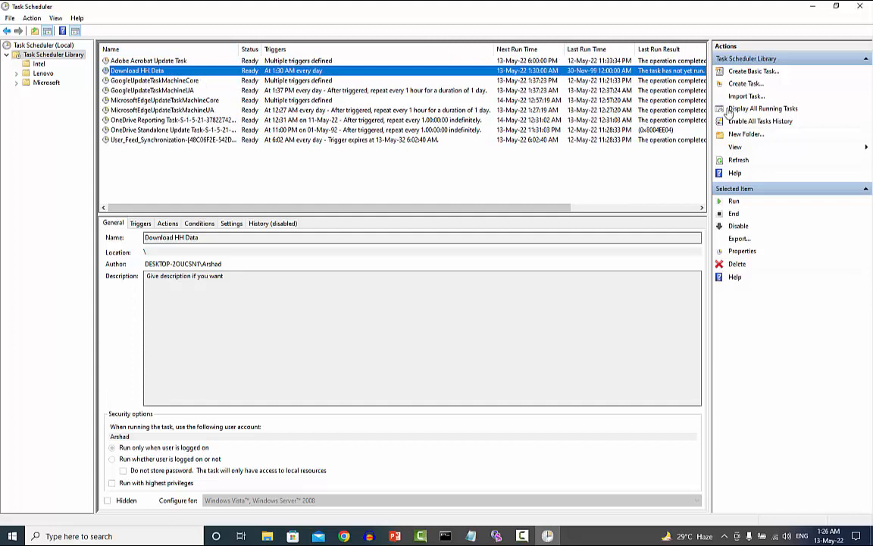
Create another library task named Export HH Data with the description "Give description if you want"
click(747, 84)
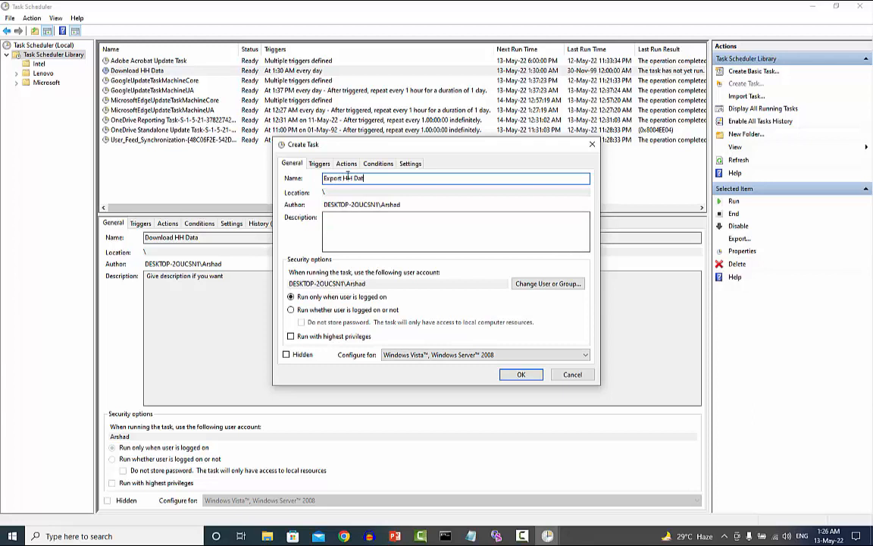
click(410, 238)
text(Give descrip)
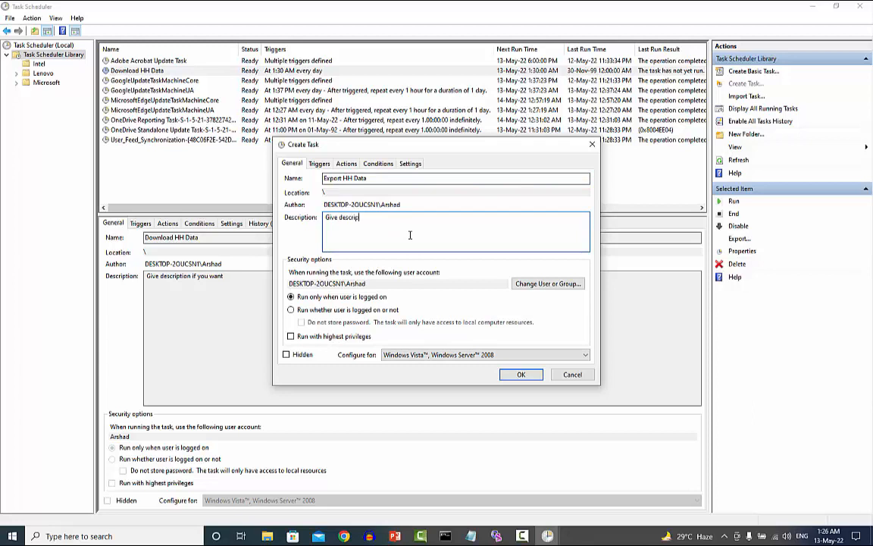
text(tion if you want)
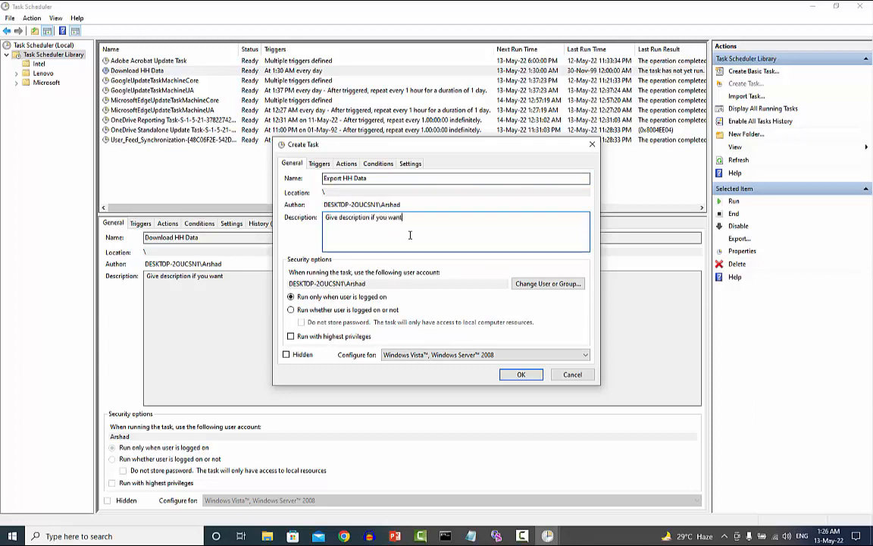
Add a daily trigger to the Export HH Data task starting 13-May-22 at 1:31:00 AM, recurring every 1 day
click(319, 163)
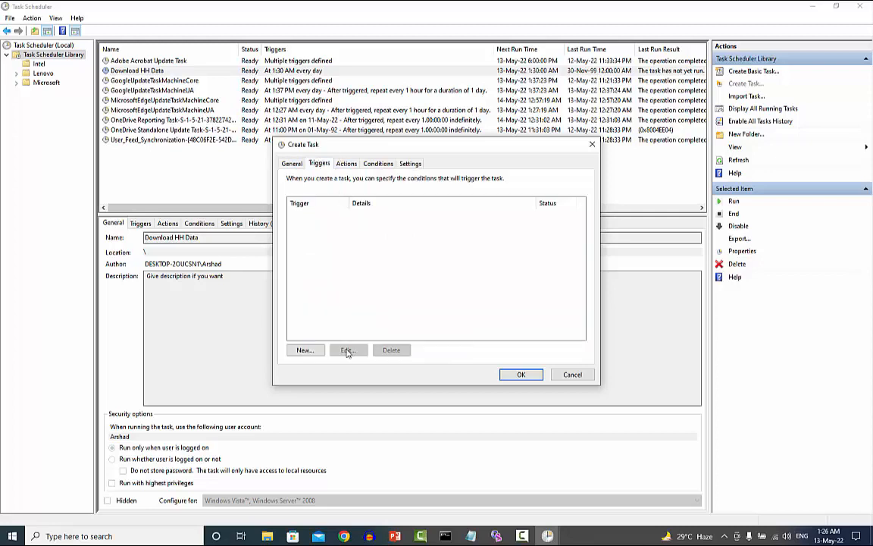
click(312, 350)
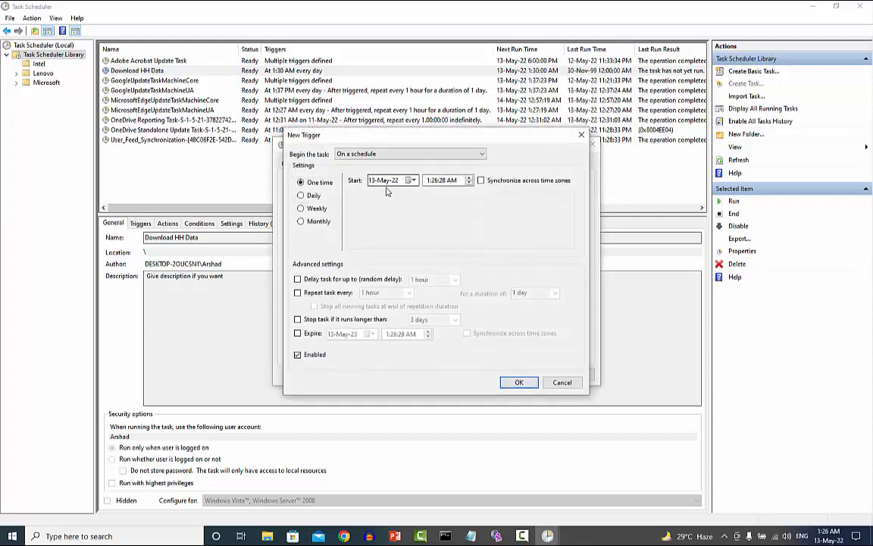
click(314, 196)
click(438, 182)
text(31:)
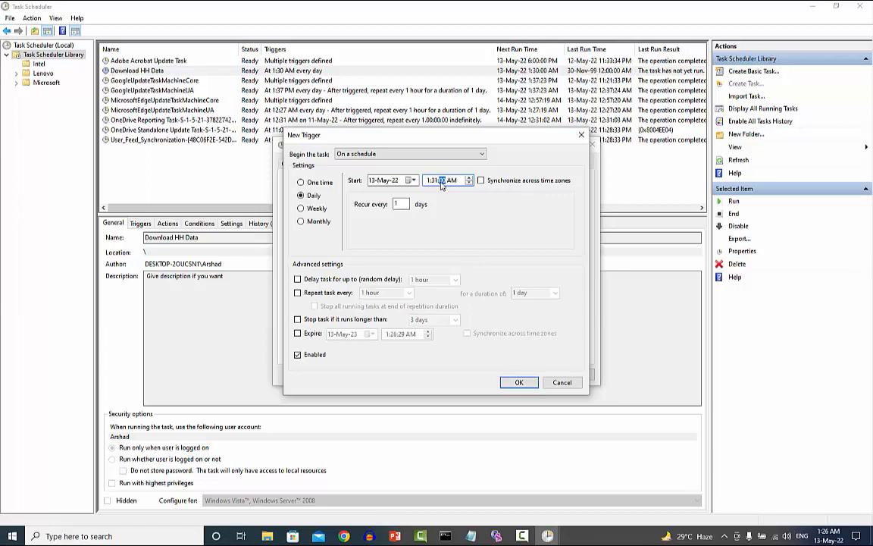
text(00)
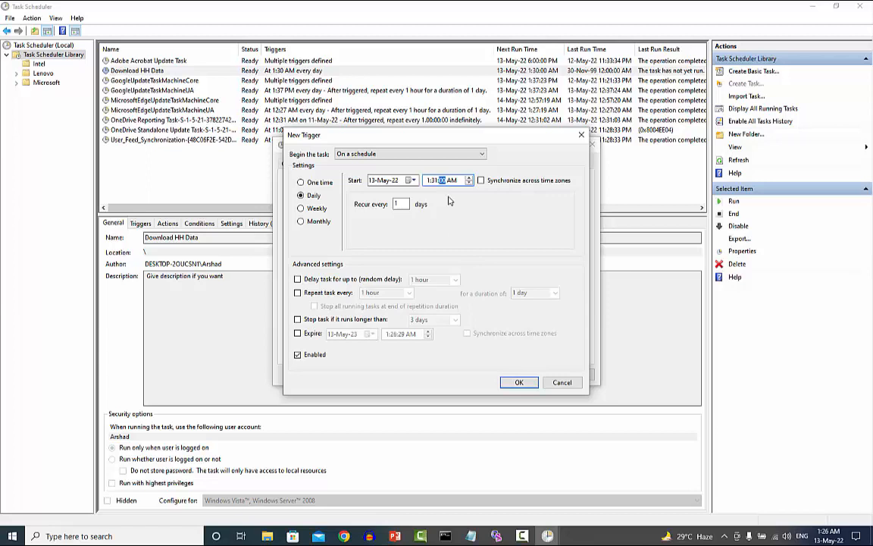
click(519, 381)
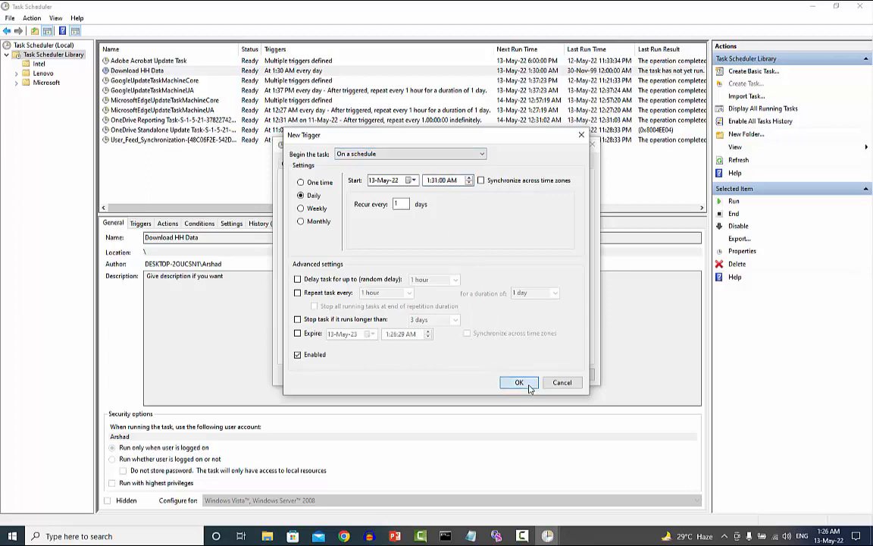
click(522, 381)
Add a Start a program action running C:\wamp64\www\Export_HH_Data.bat and save the Export HH Data task
click(346, 164)
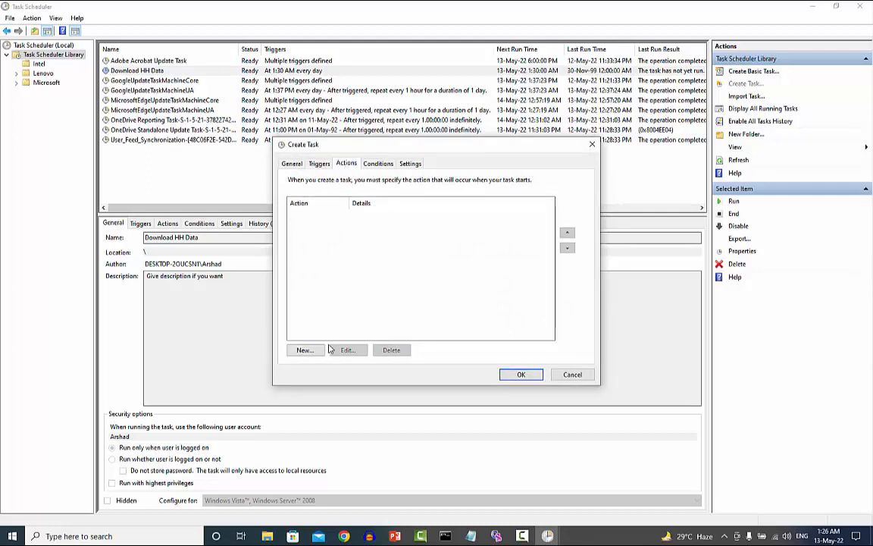
click(305, 350)
click(517, 218)
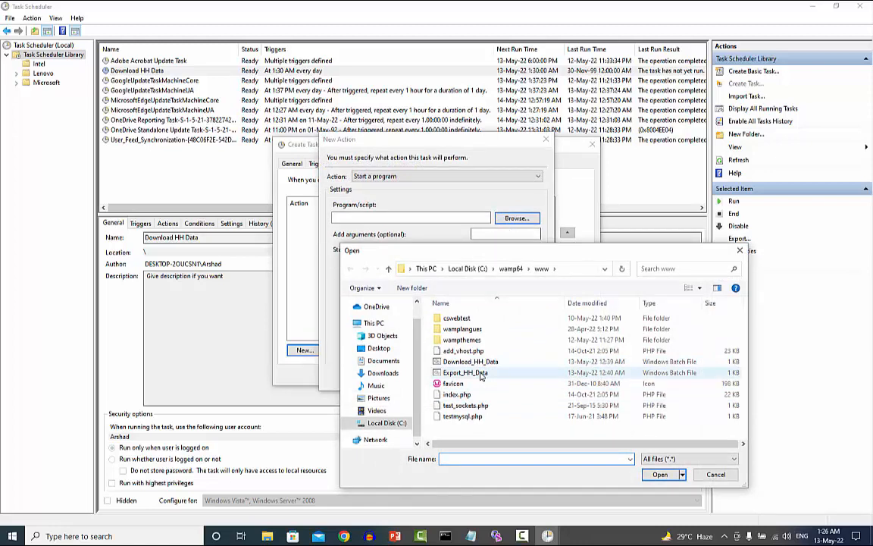
click(481, 373)
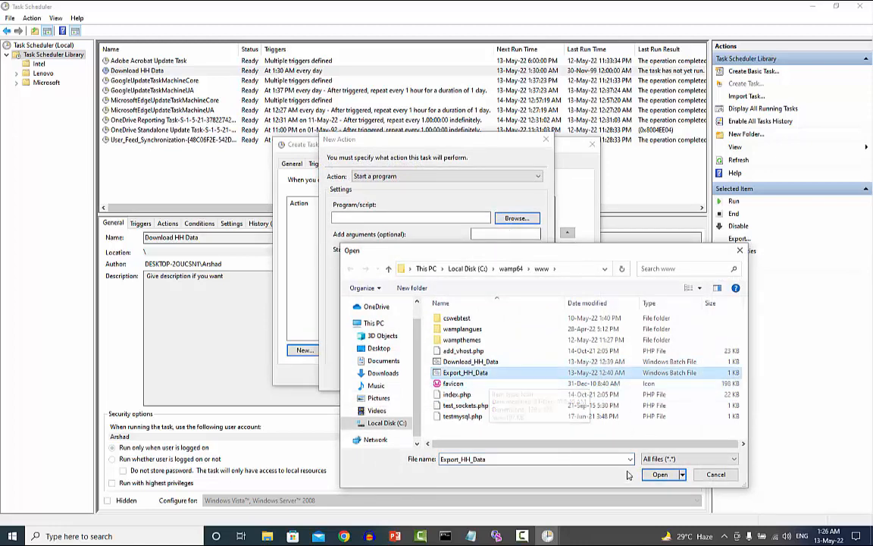
click(660, 475)
click(477, 376)
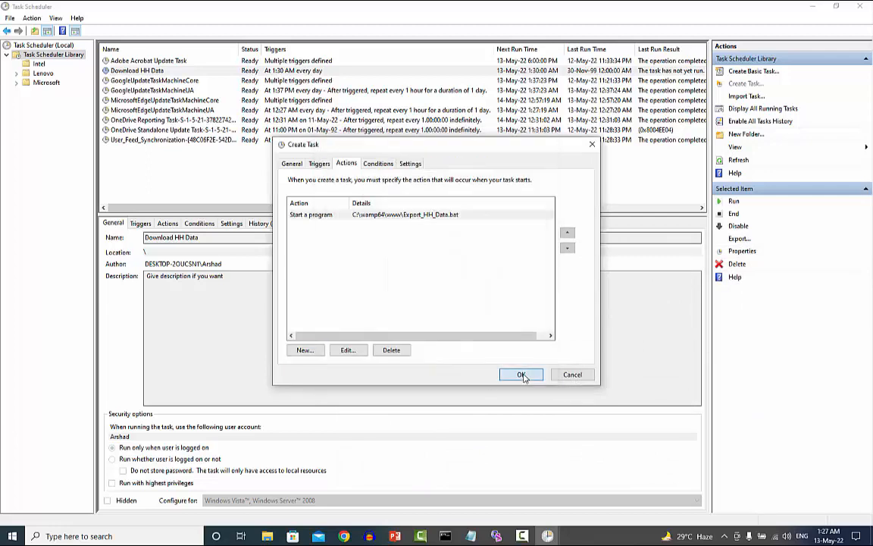
click(522, 375)
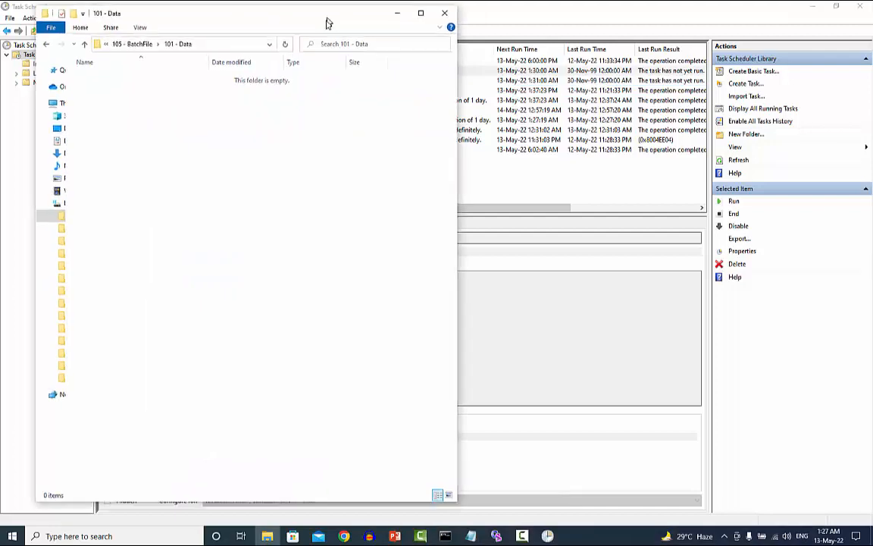
Arrange the 101 - Data folder window below the two scheduled tasks and watch it alongside the system clock for the scheduled download
drag(326, 20, 313, 20)
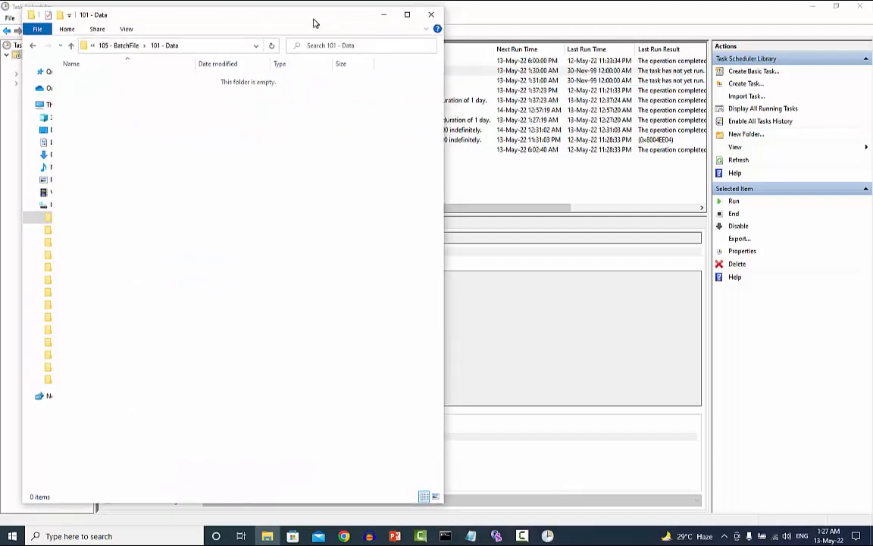
click(828, 535)
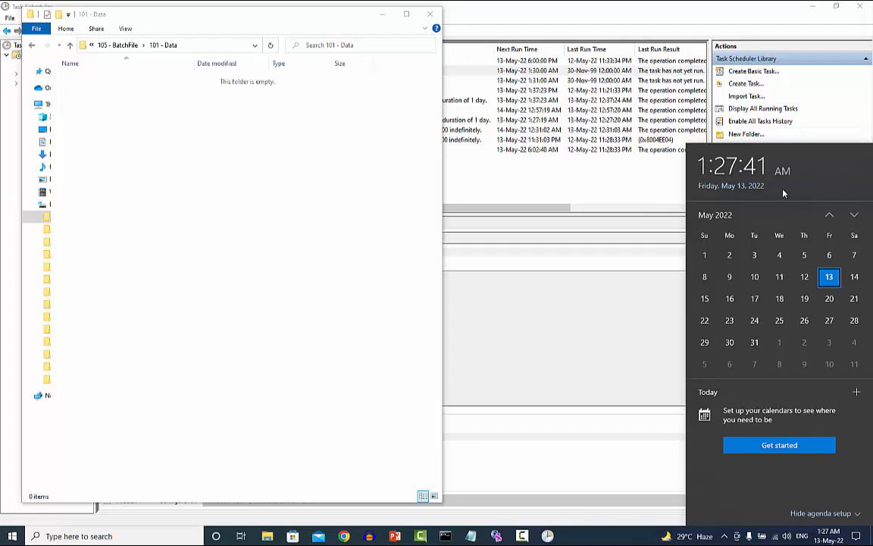
drag(351, 9, 352, 49)
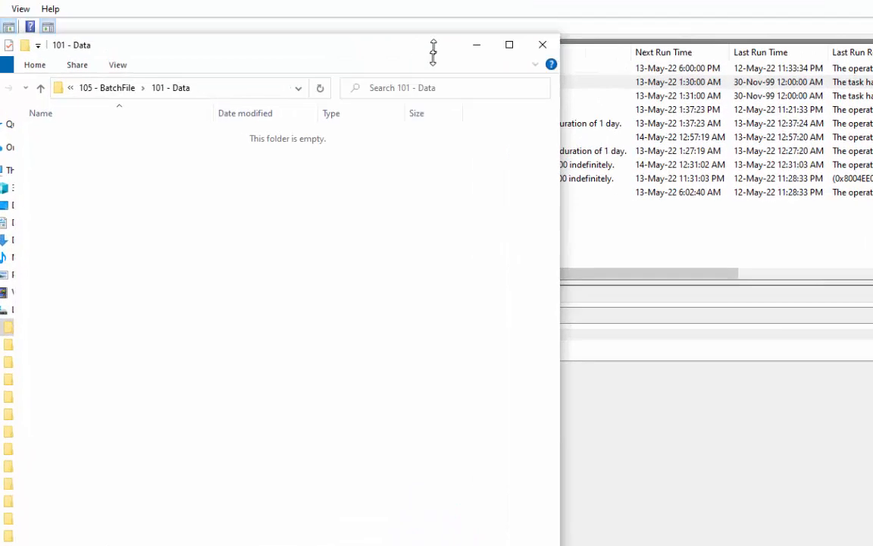
drag(433, 53, 434, 125)
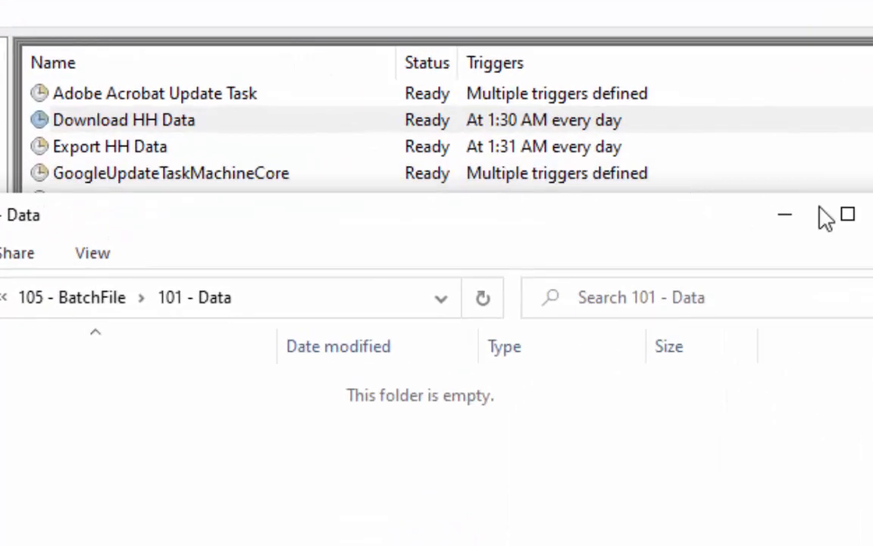
mouse_move(820, 208)
mouse_down()
mouse_move(872, 187)
mouse_move(872, 176)
mouse_up()
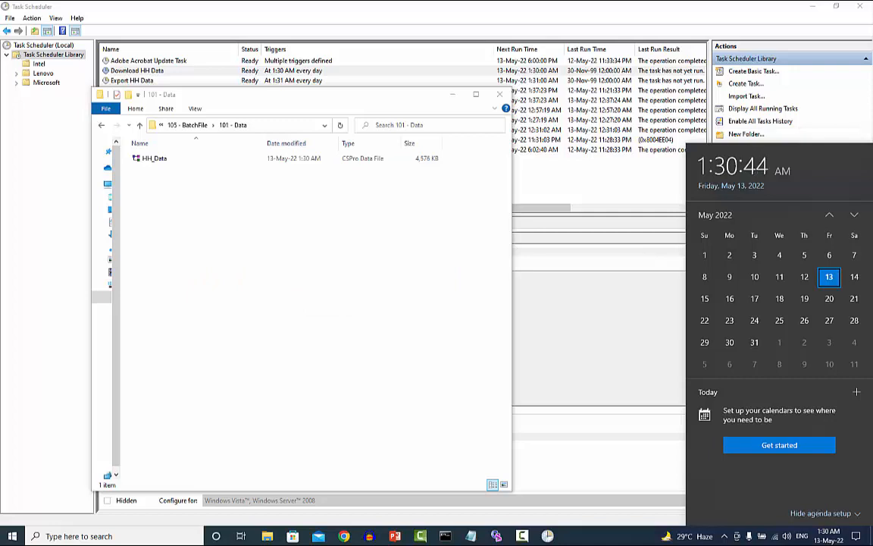
click(395, 536)
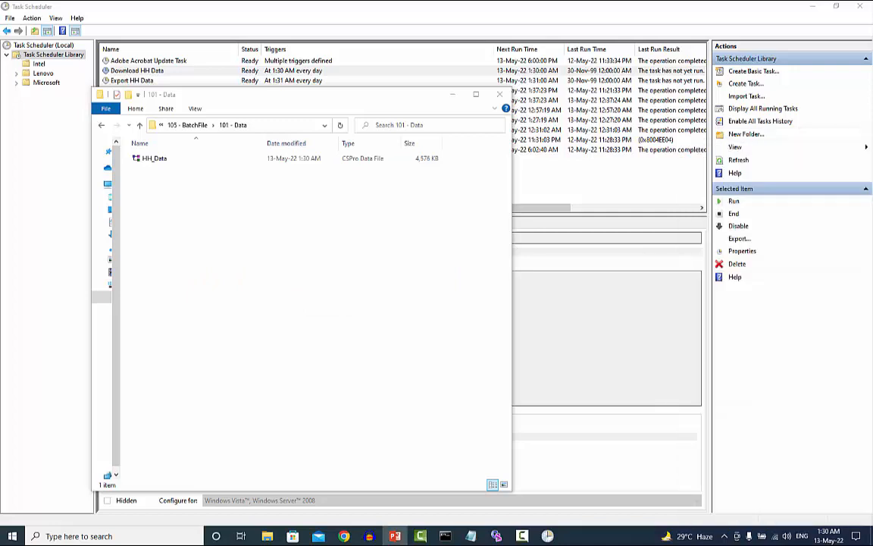